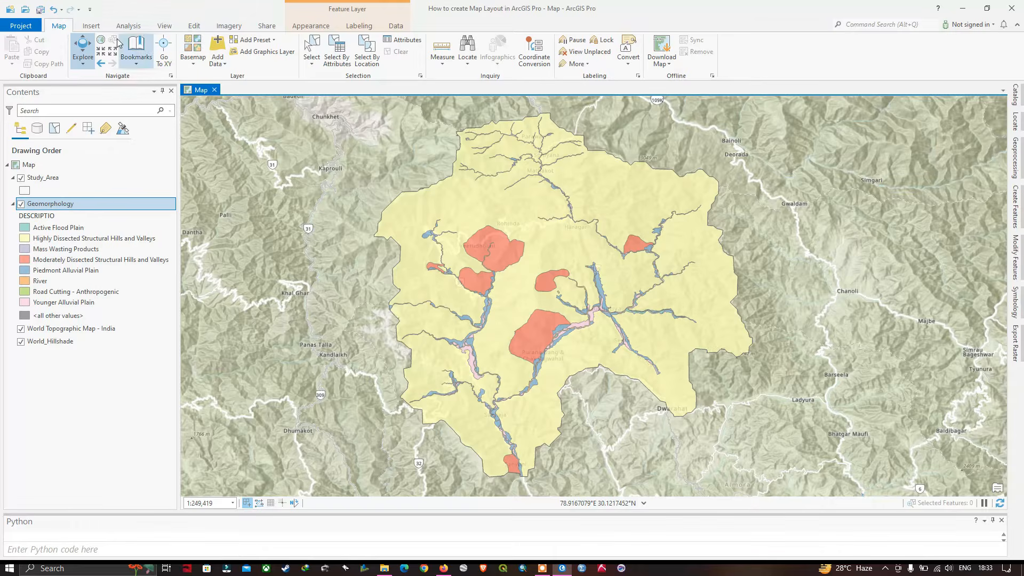
Create a new layout using the ANSI Landscape Letter page size of 8.5" x 11"
click(91, 26)
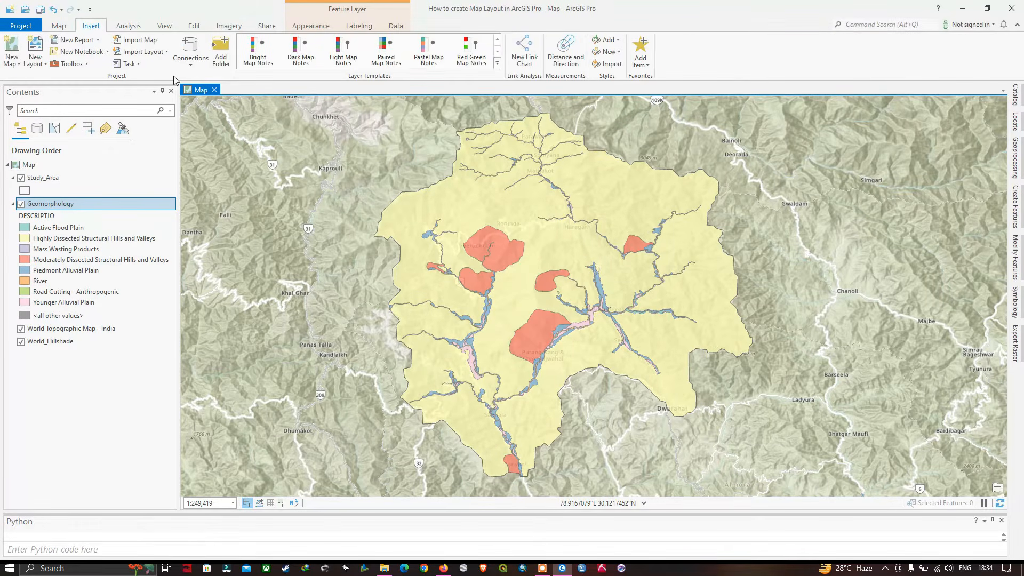
click(37, 66)
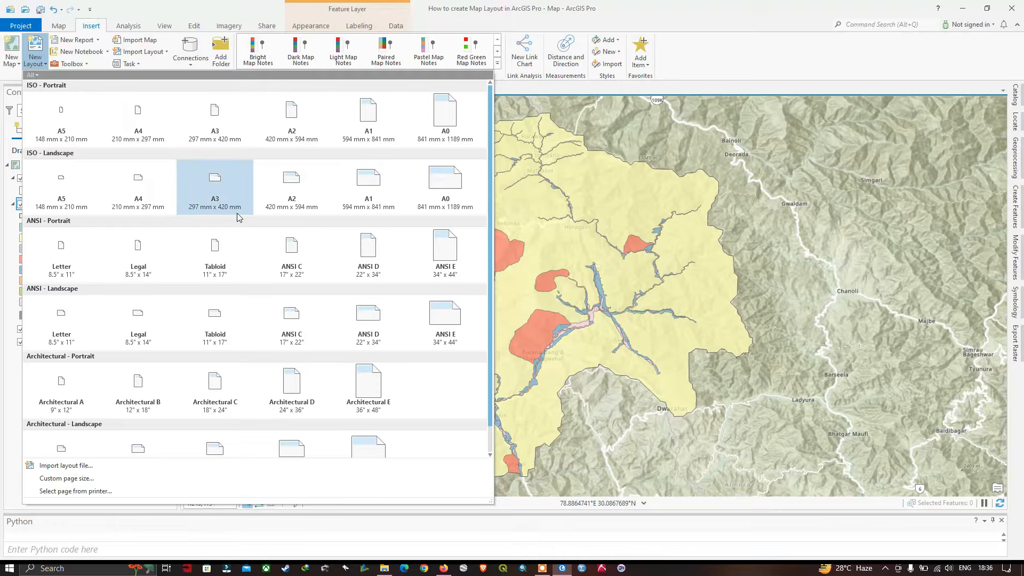
click(59, 324)
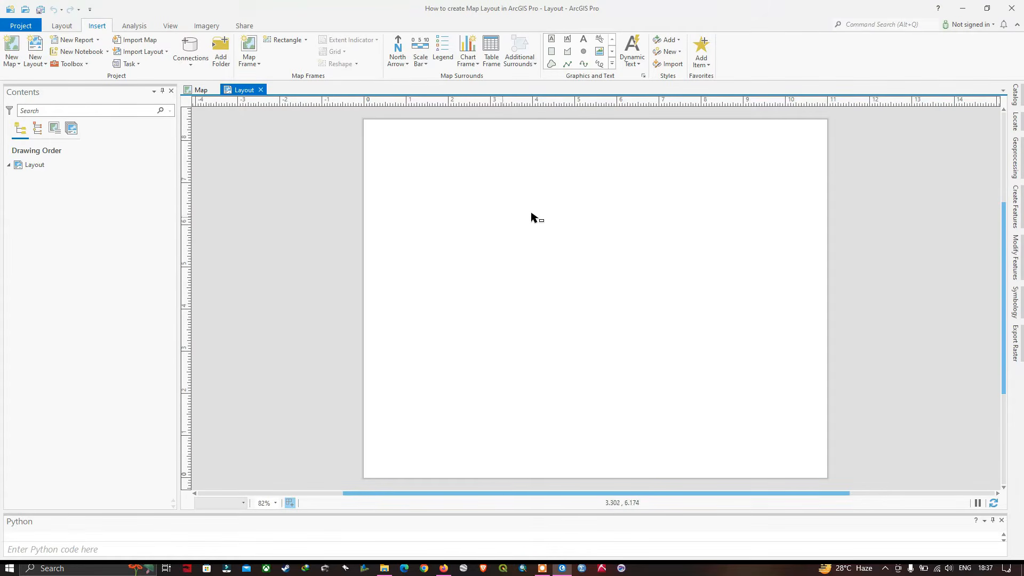
Review the layout's page setup for units, page size and orientation, and accept it
right_click(550, 276)
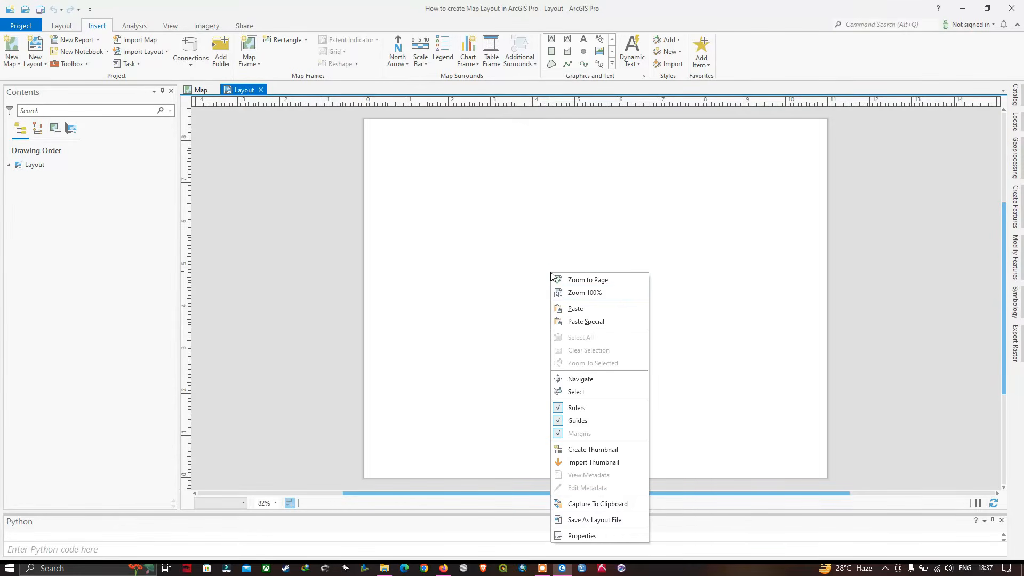
click(592, 541)
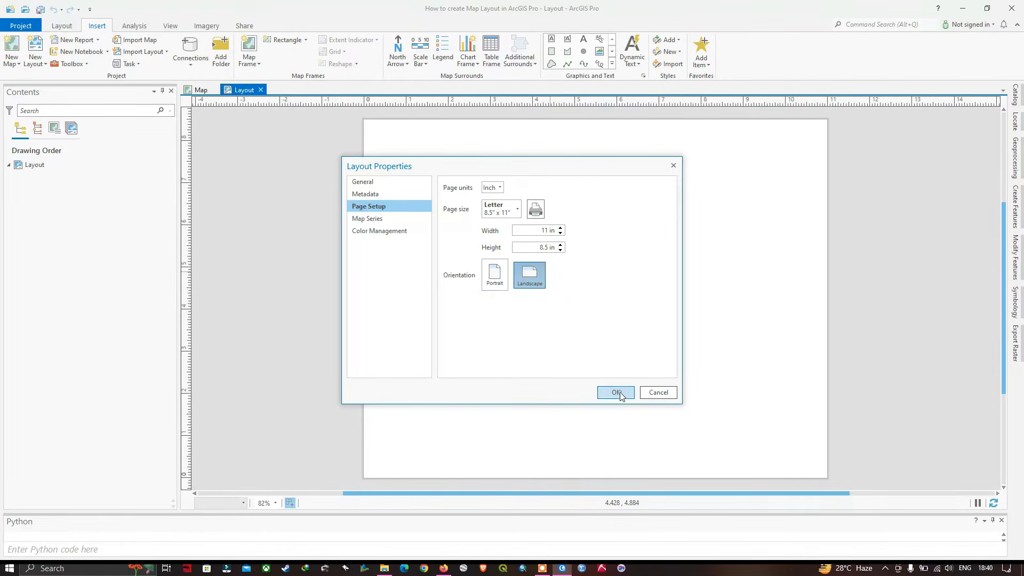
click(616, 392)
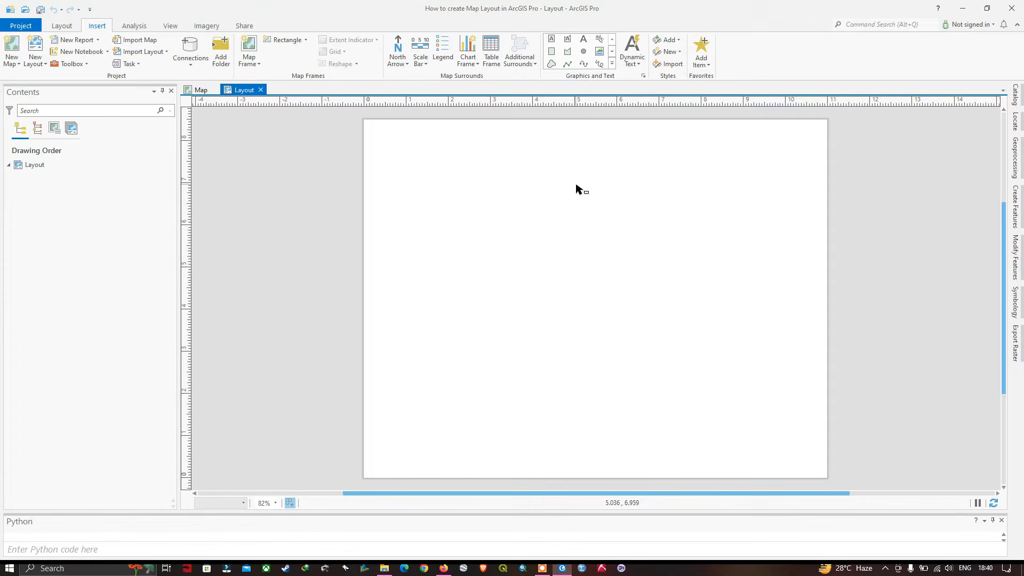
Add a map frame with the map's 1:249,419 extent, filling nearly the whole layout page
click(255, 63)
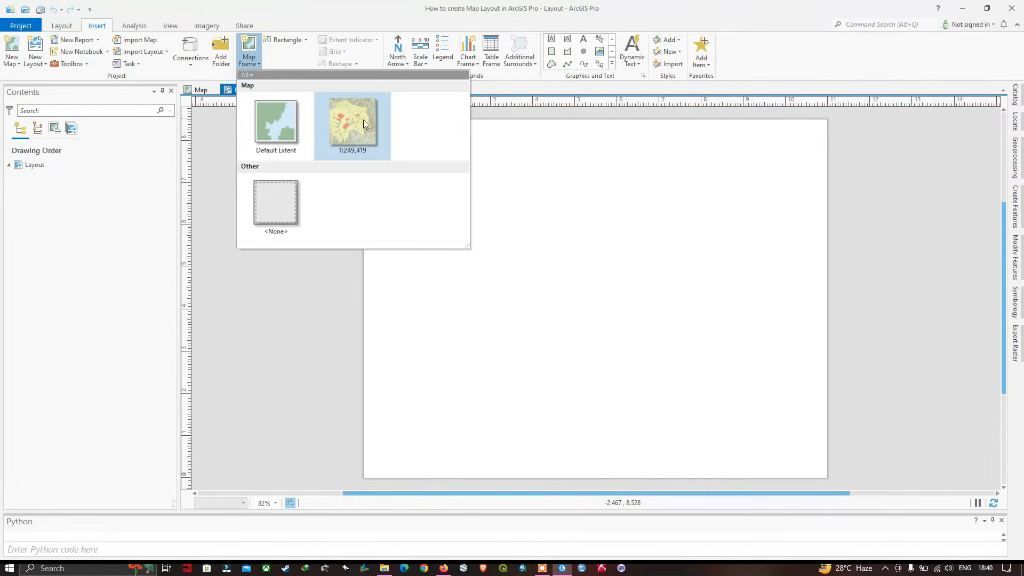
click(360, 124)
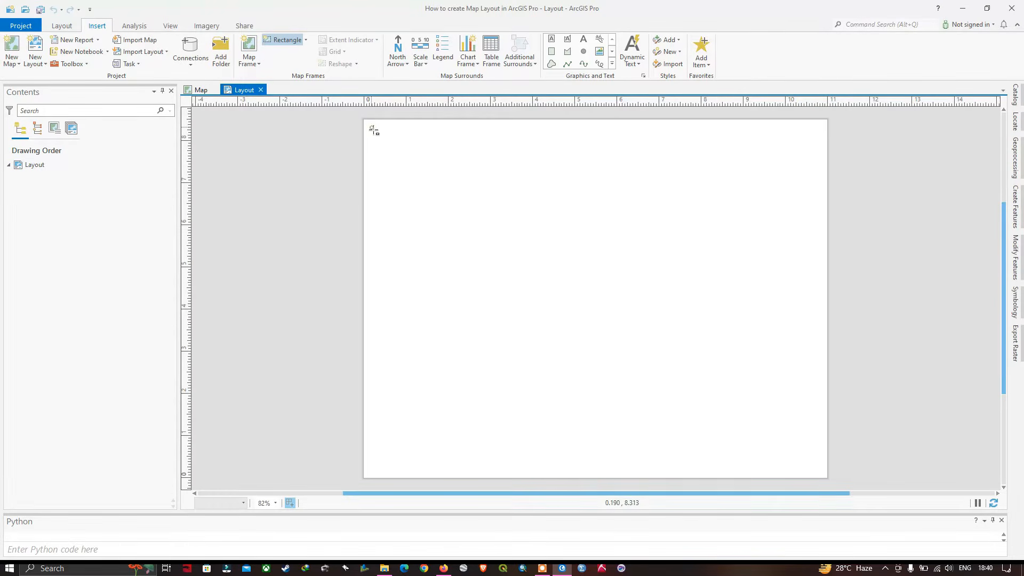
mouse_move(372, 127)
mouse_down()
mouse_move(419, 251)
mouse_move(462, 302)
mouse_move(813, 470)
mouse_up()
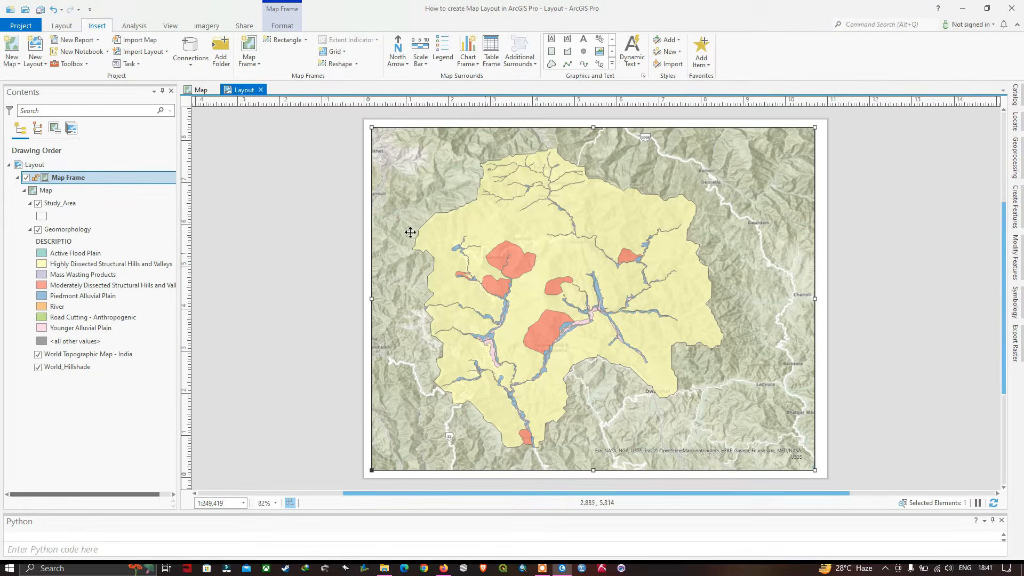
Zoom the map frame to the extent of the Geomorphology layer
right_click(59, 233)
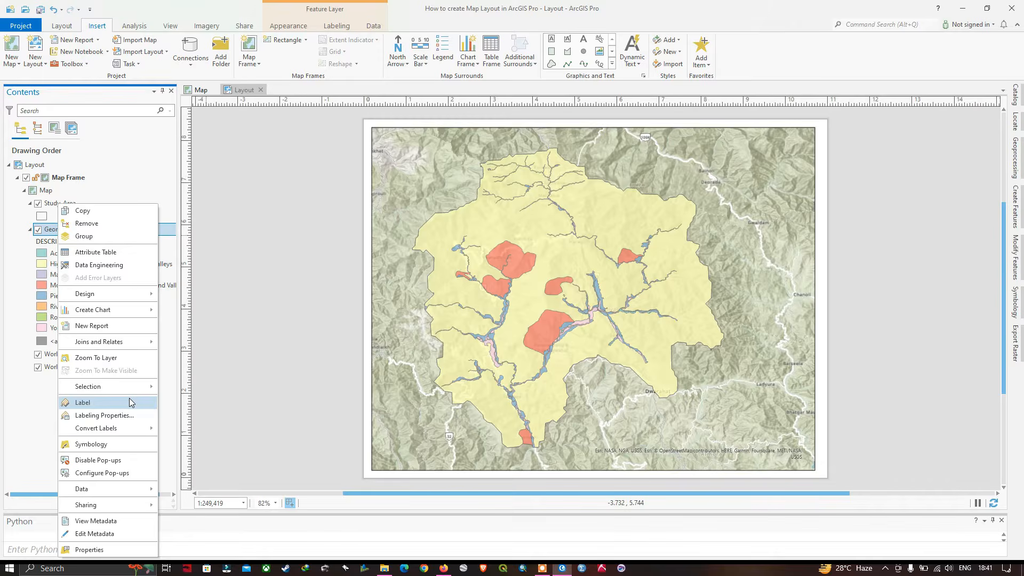
click(123, 358)
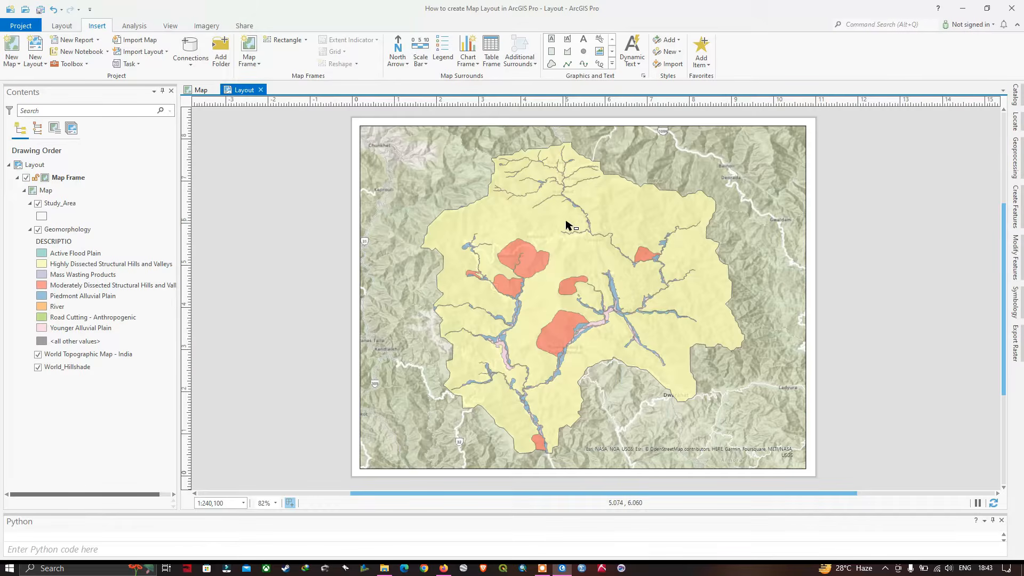
drag(590, 260, 577, 260)
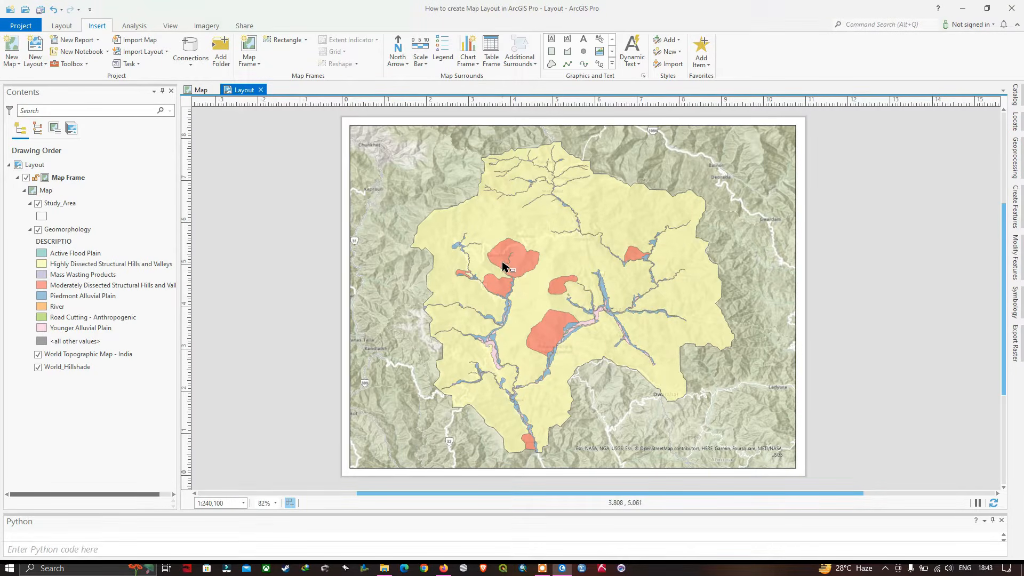
Activate the map frame, shift the map toward its right side at 1:240,100 scale, and close the activation
click(63, 29)
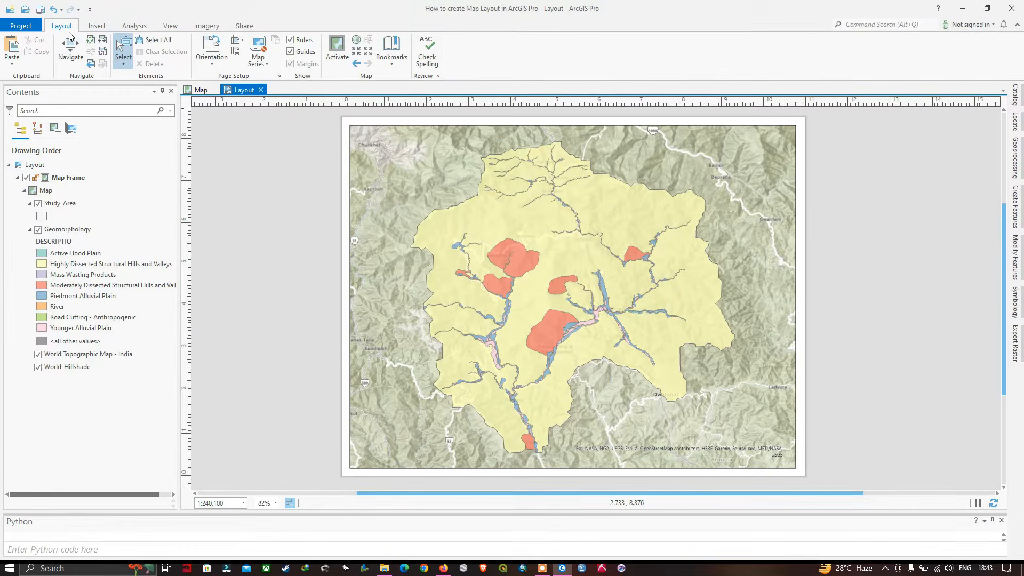
click(339, 50)
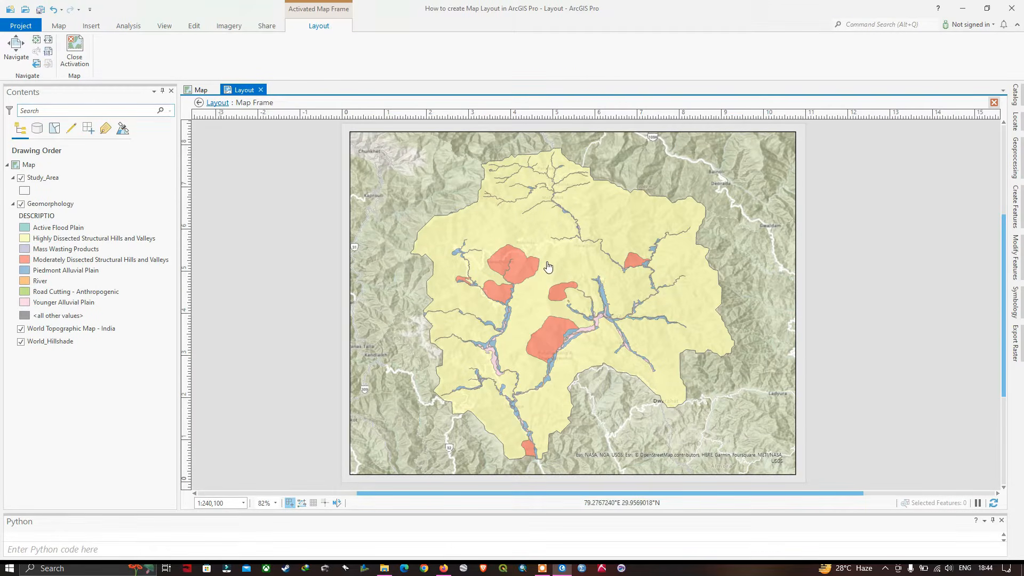
drag(548, 266, 561, 259)
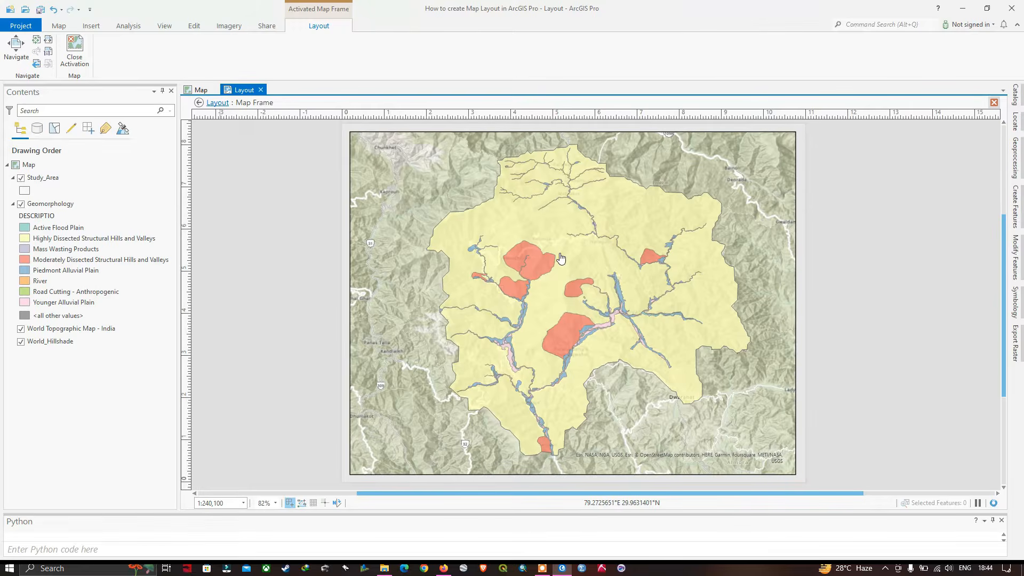
scroll(561, 258, down, 4)
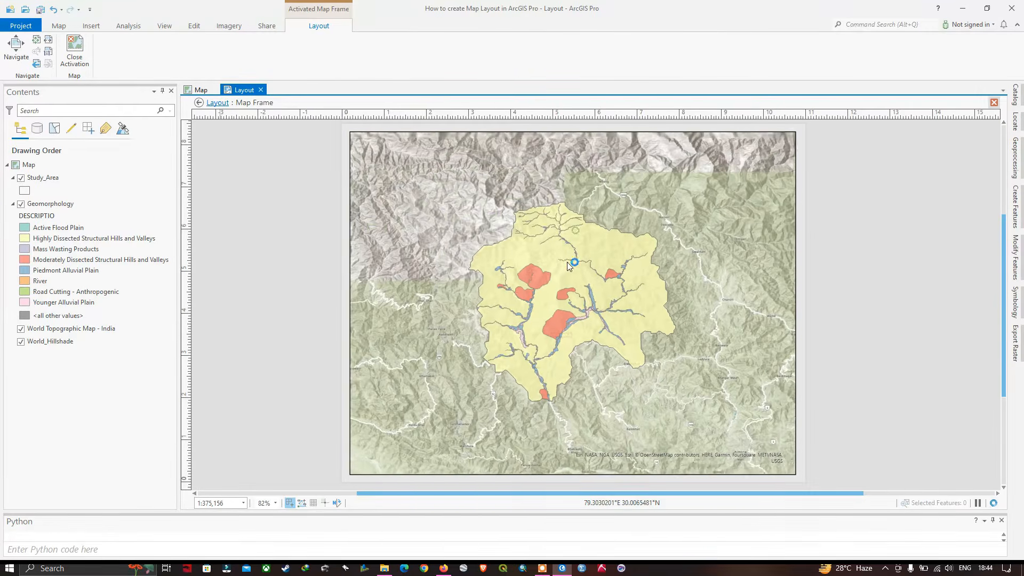
scroll(570, 273, up, 2)
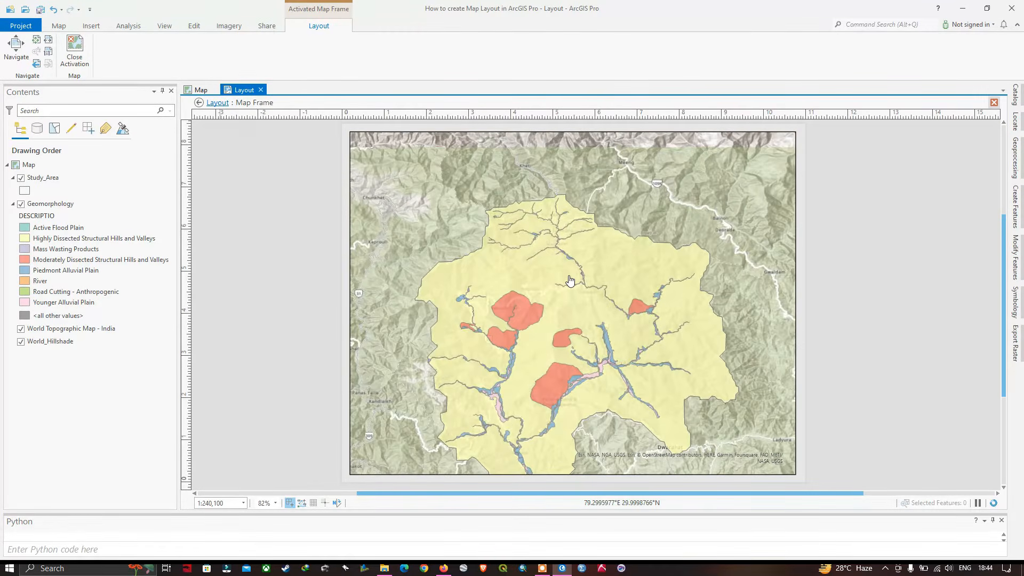
drag(590, 305, 625, 262)
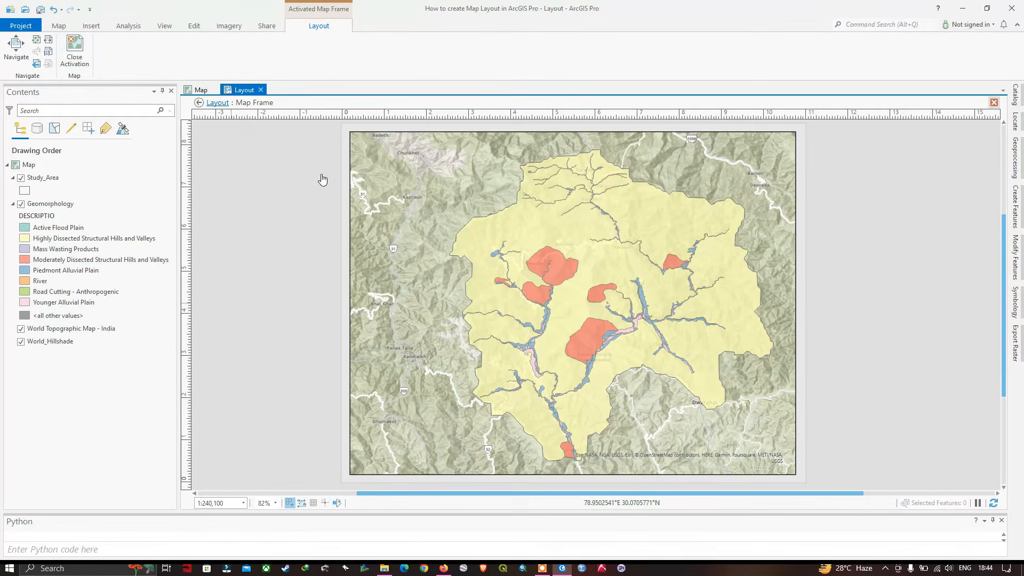
scroll(629, 282, down, 1)
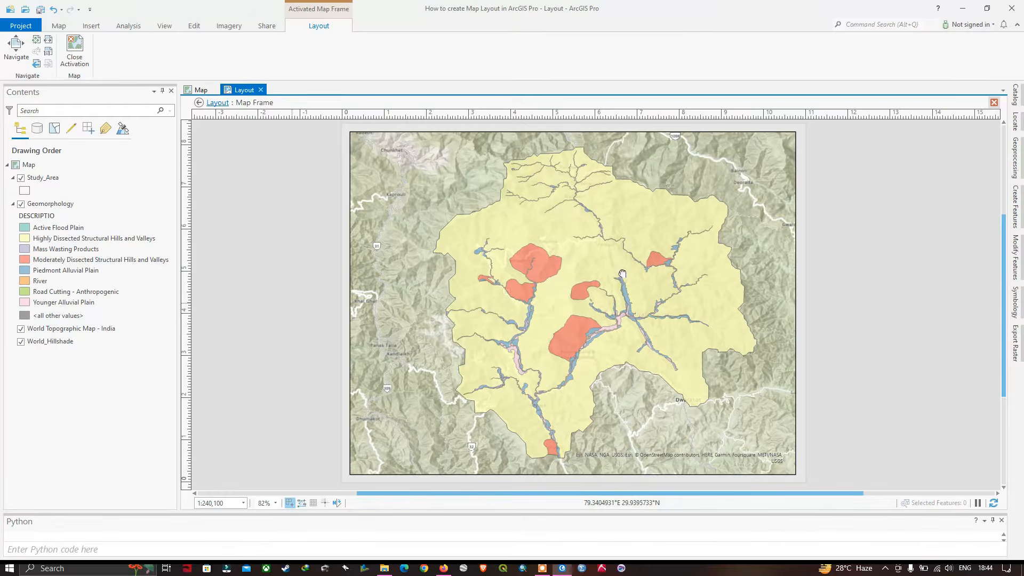
scroll(620, 278, down, 1)
scroll(620, 277, up, 2)
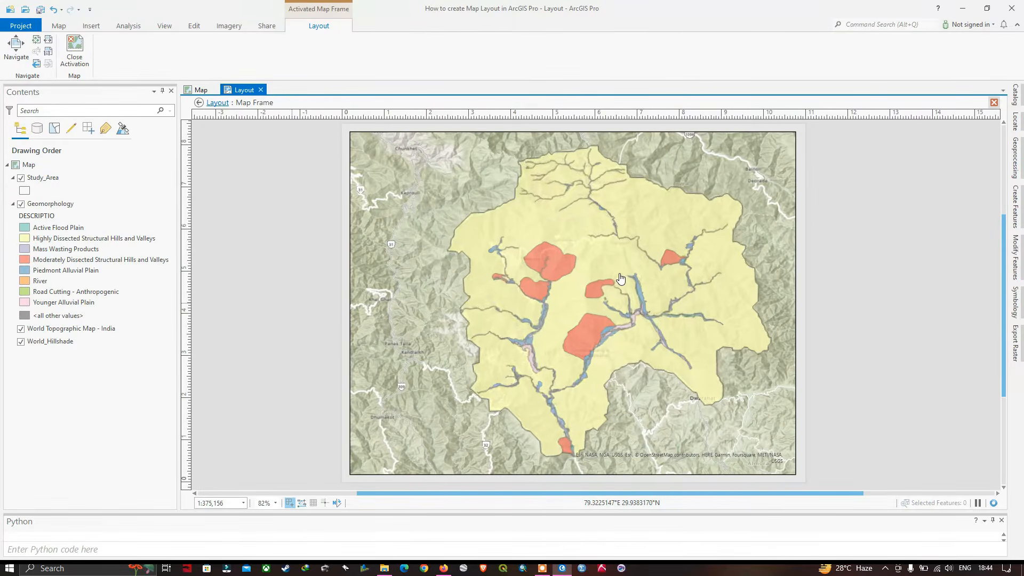
mouse_move(633, 263)
mouse_down()
mouse_move(623, 260)
mouse_move(639, 270)
mouse_up()
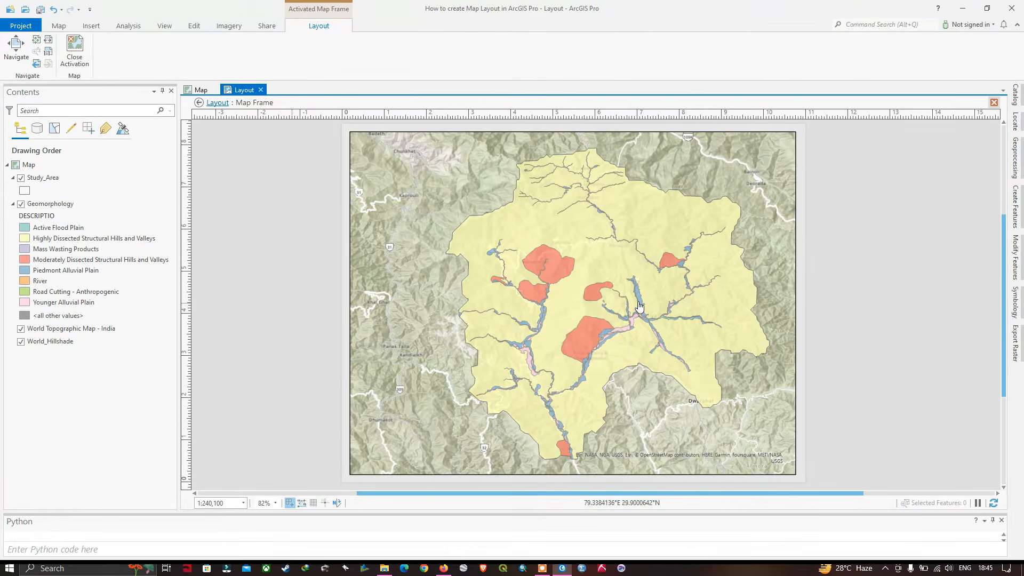
drag(644, 305, 646, 305)
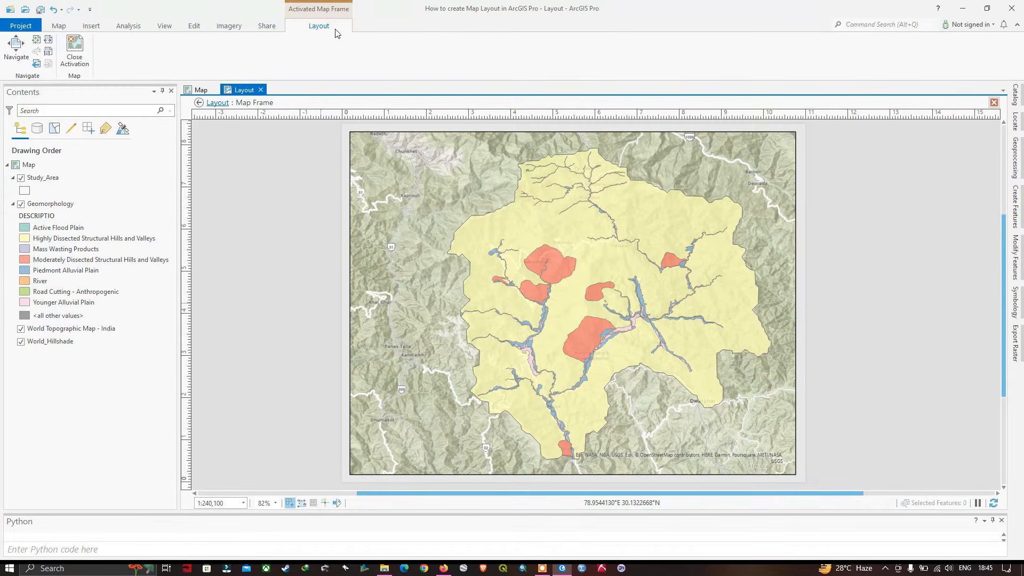
click(75, 63)
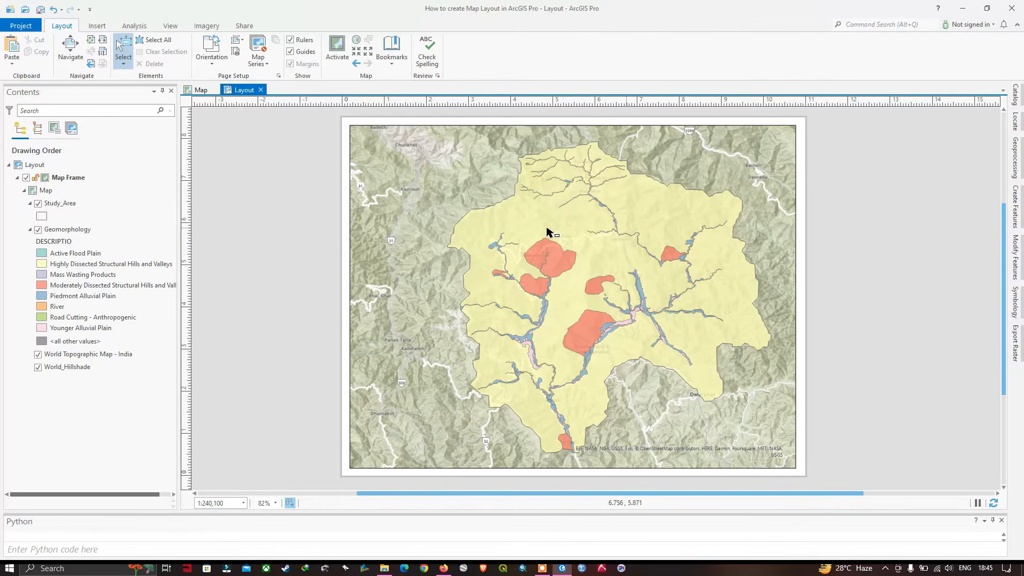
Add a Black Horizontal Label Graticule to the map frame
drag(648, 261, 627, 258)
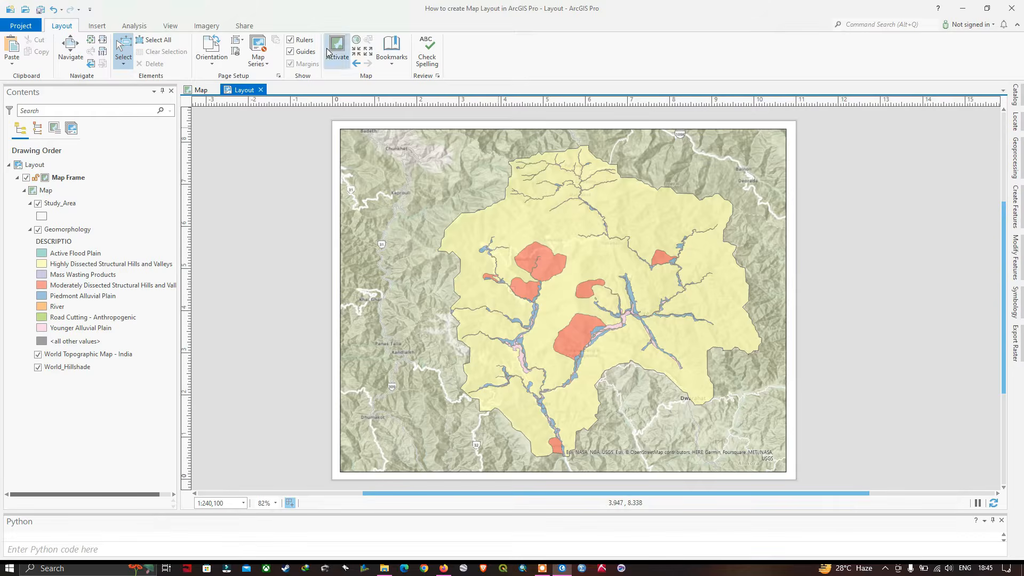
click(97, 26)
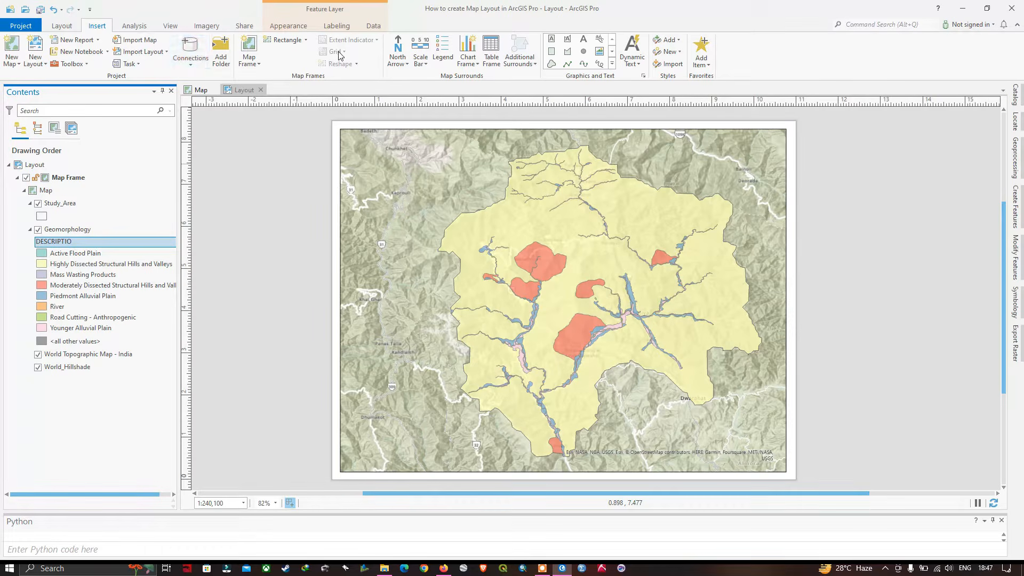
click(72, 178)
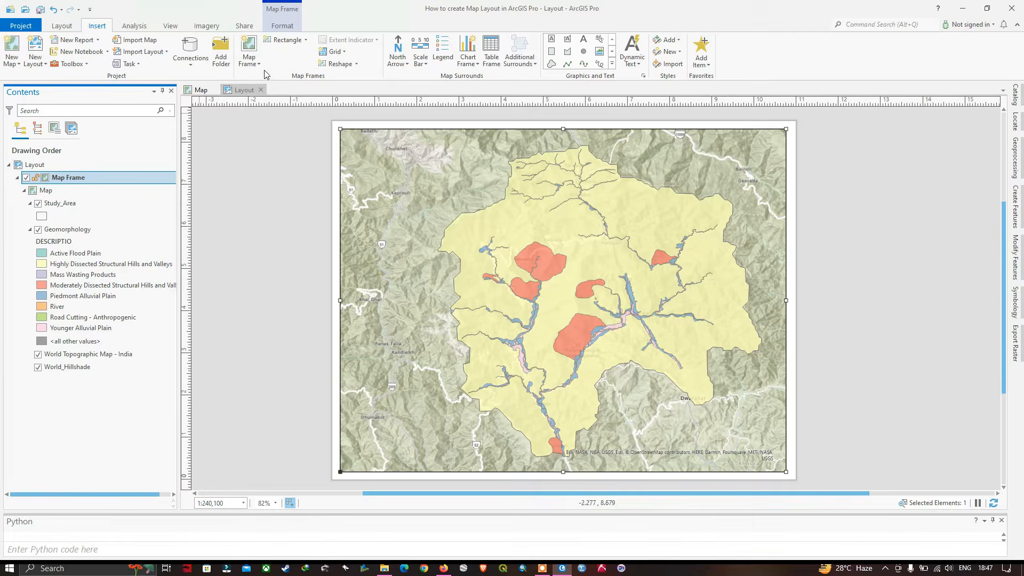
click(341, 53)
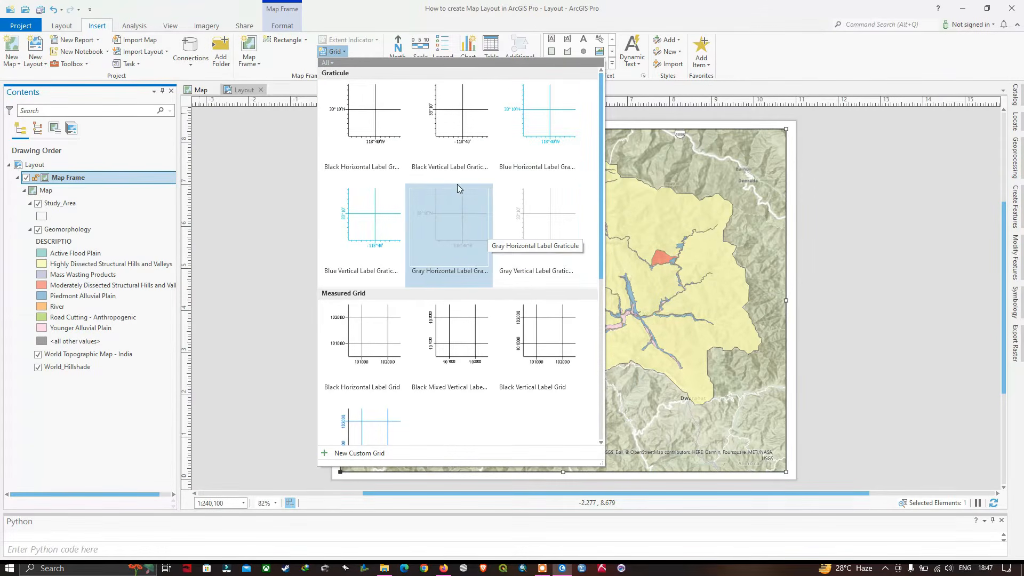
click(373, 129)
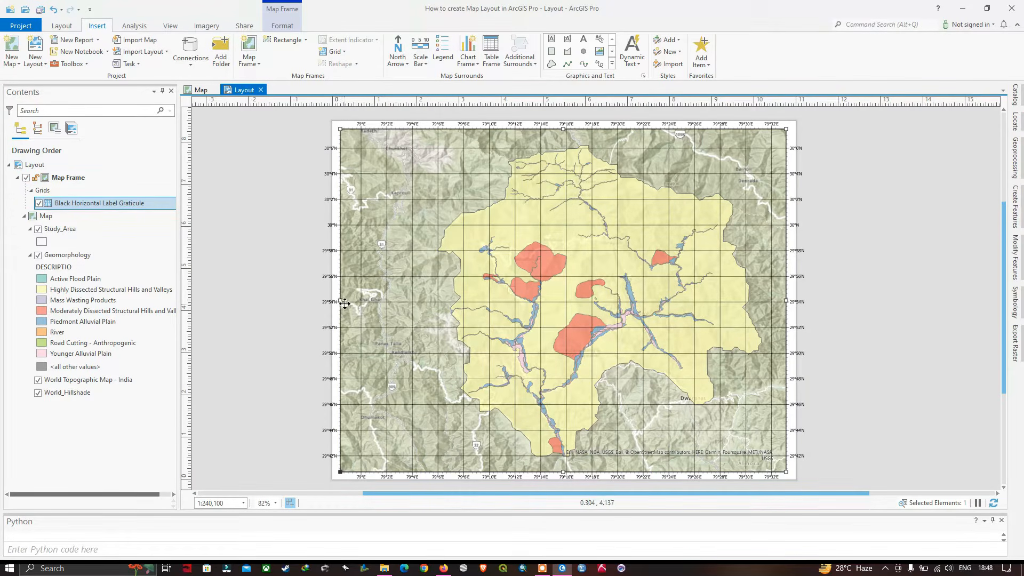
Shrink the map frame slightly on all four sides to give the graticule labels room on the page
drag(342, 300, 347, 300)
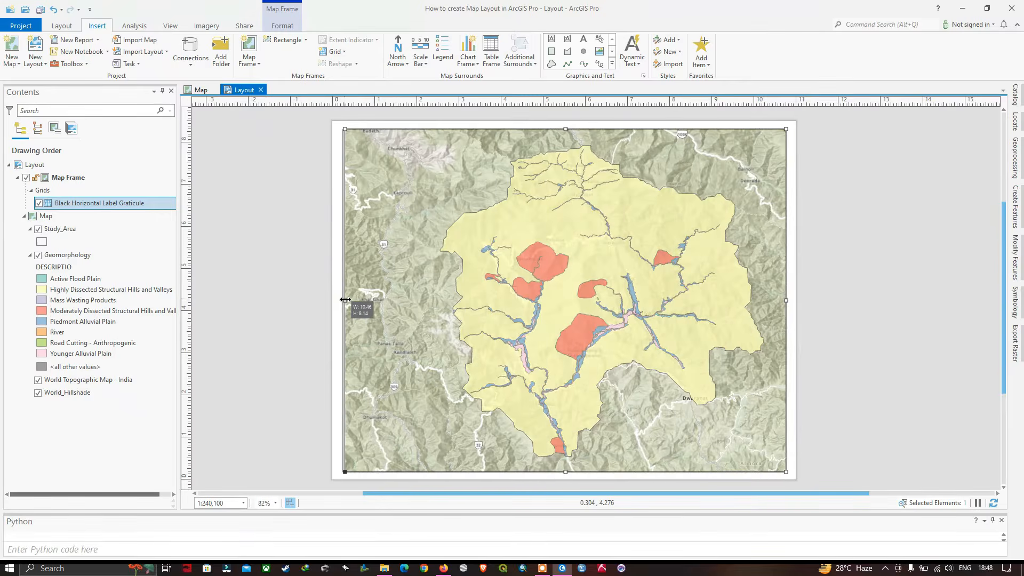
drag(573, 467, 573, 462)
drag(786, 297, 779, 297)
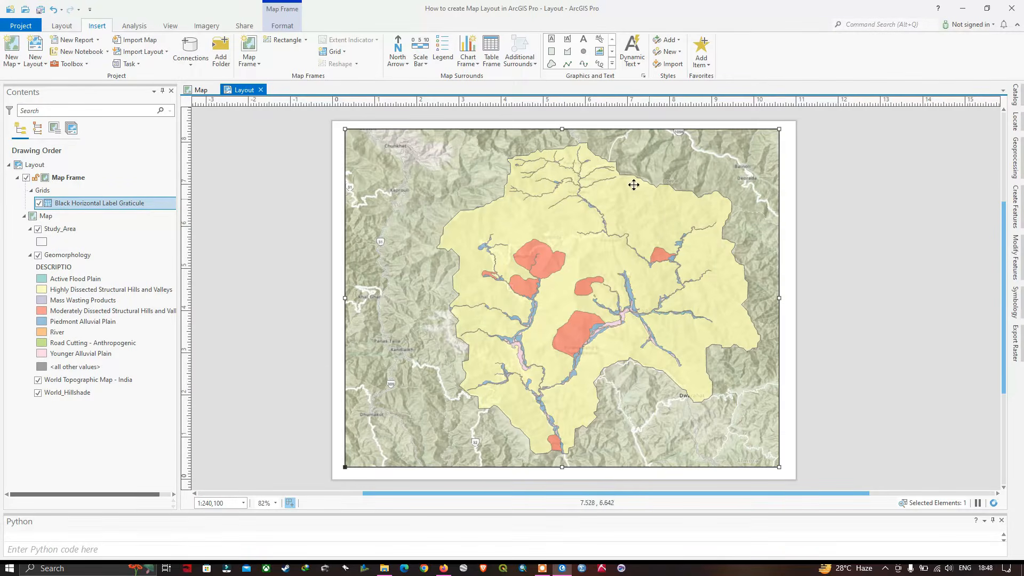
drag(562, 129, 562, 134)
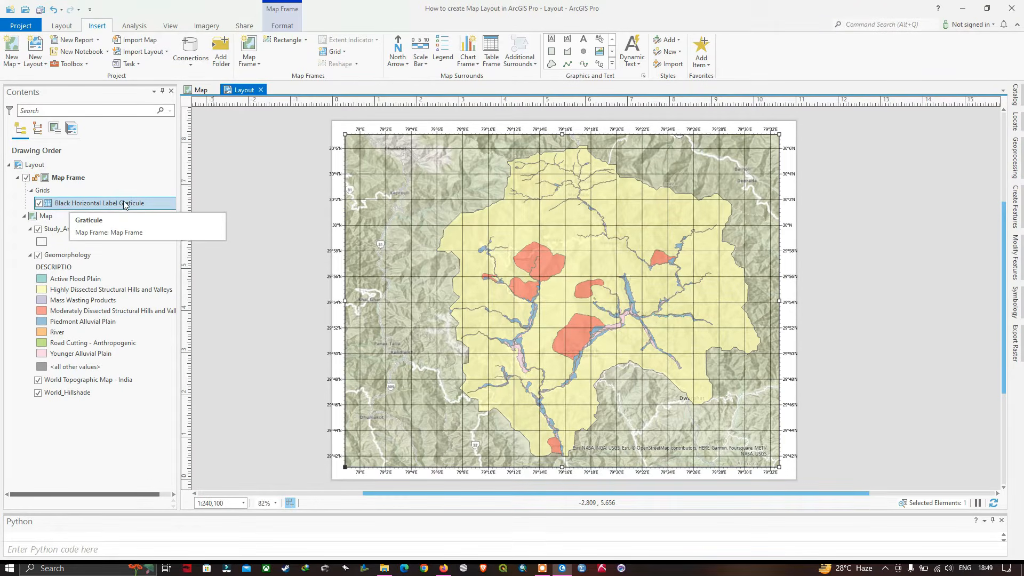
Hide the gridlines of the Black Horizontal Label Graticule by giving their symbol no color and a 0 pt line width
right_click(92, 205)
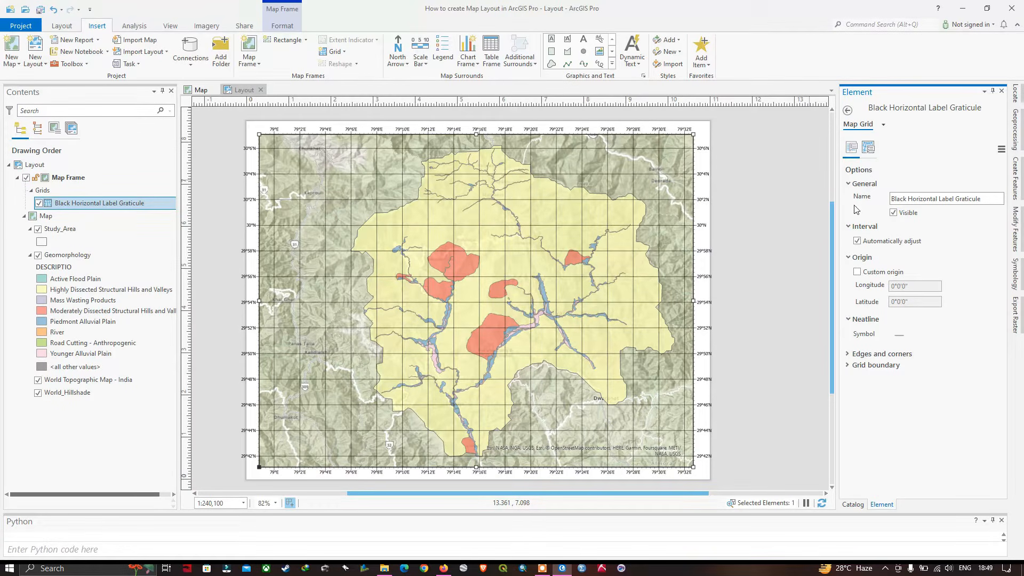
drag(835, 231, 817, 231)
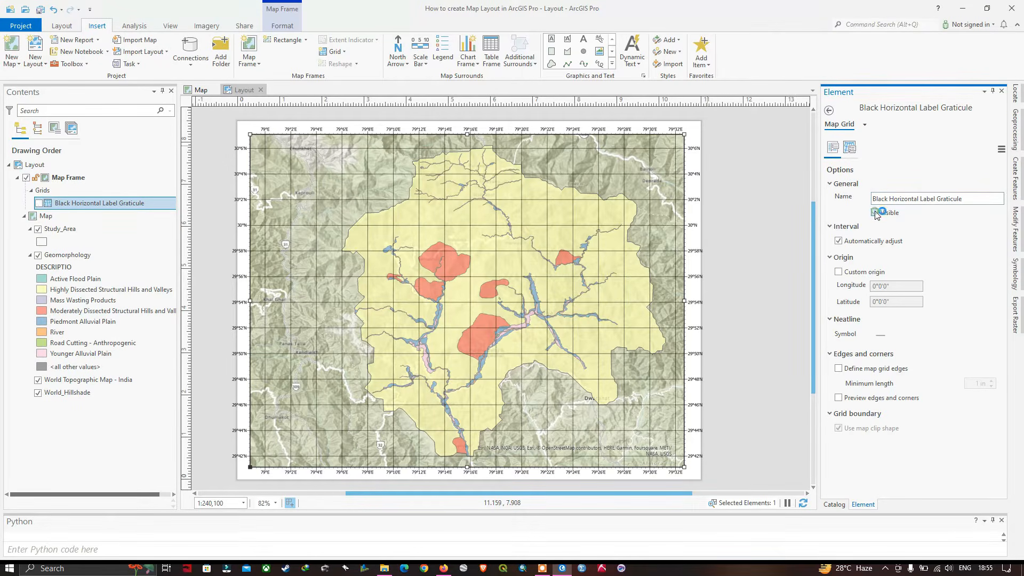
click(875, 213)
click(851, 148)
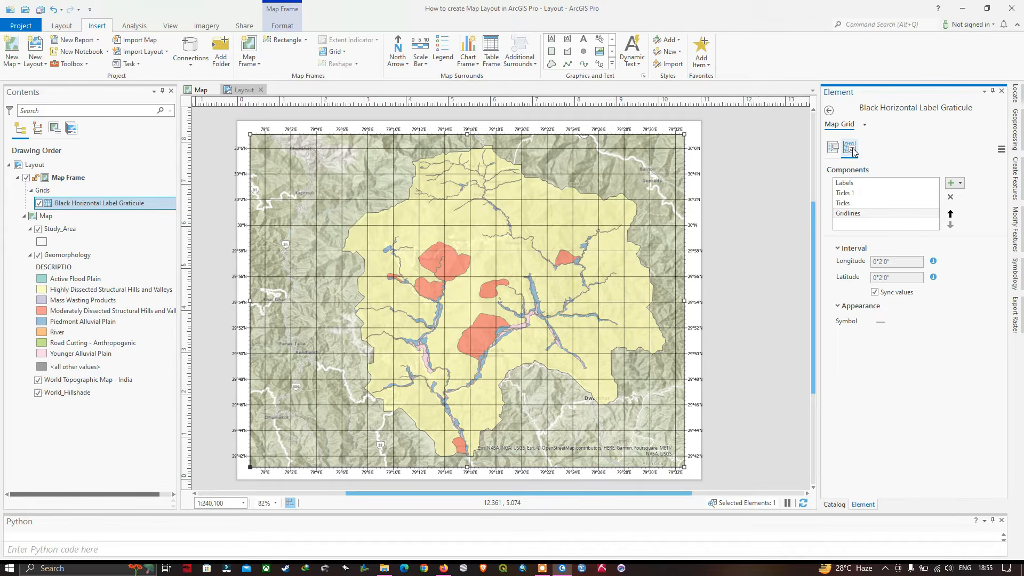
click(849, 216)
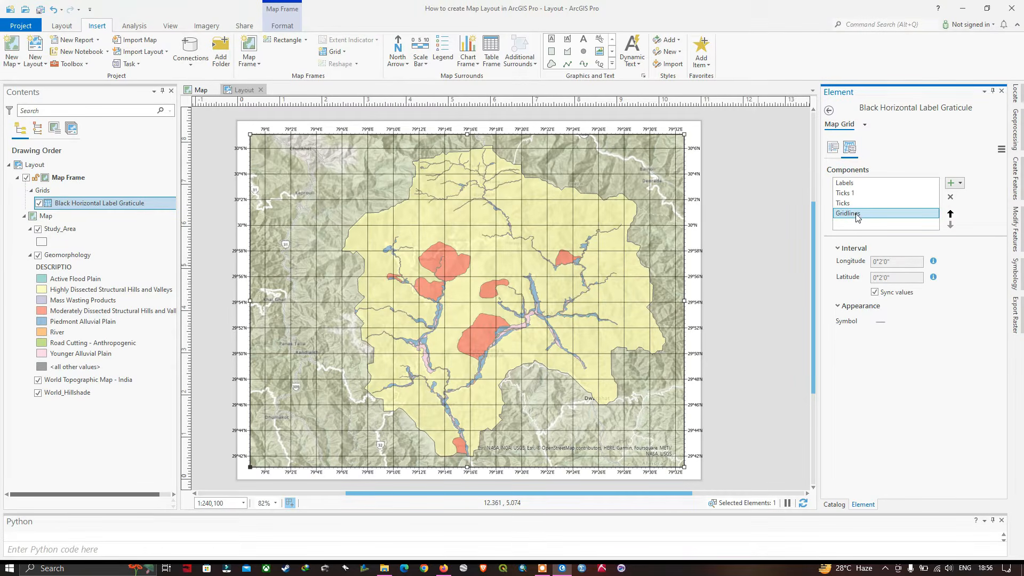
click(881, 322)
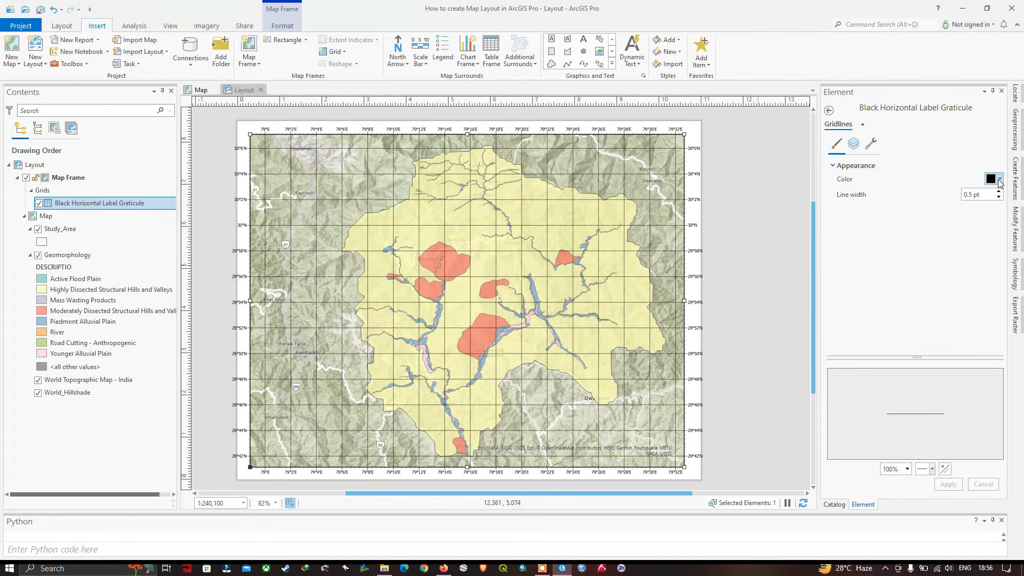
click(999, 182)
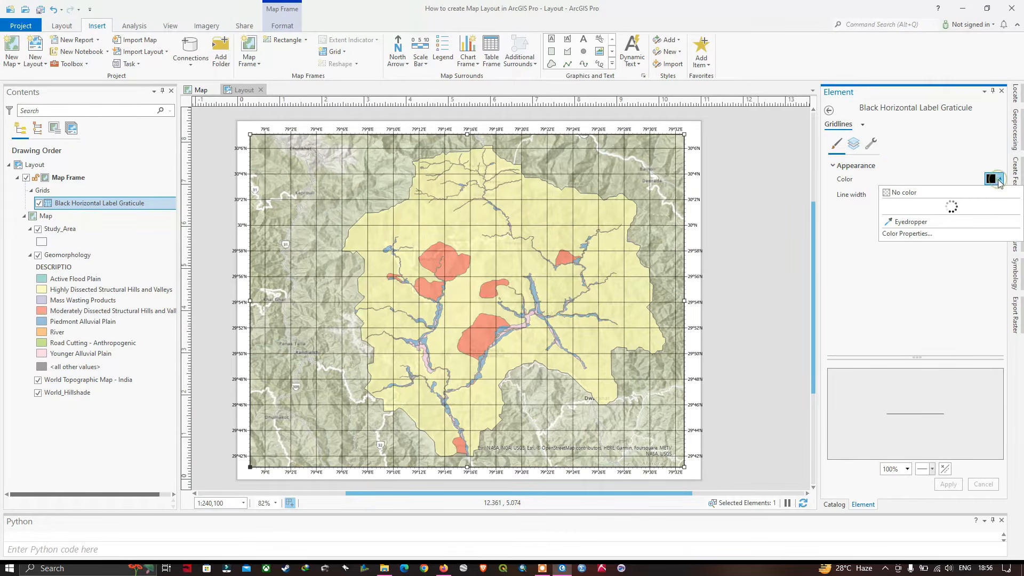
click(895, 194)
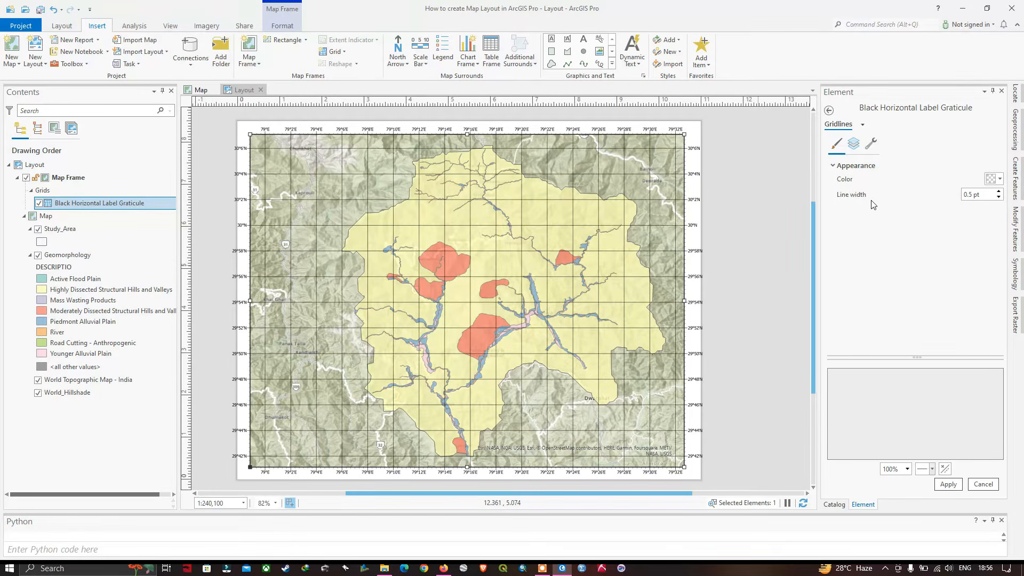
click(998, 198)
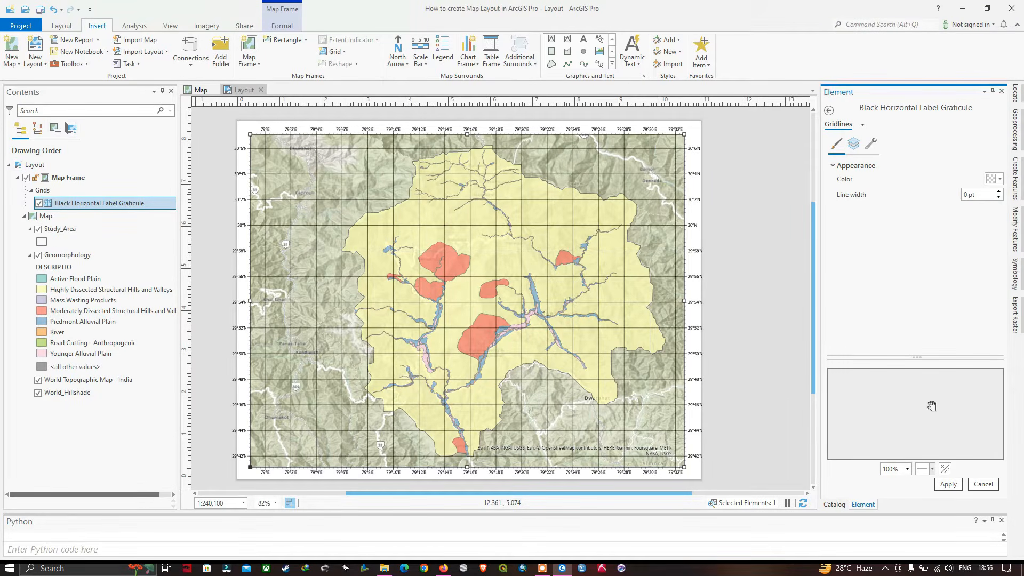
click(948, 484)
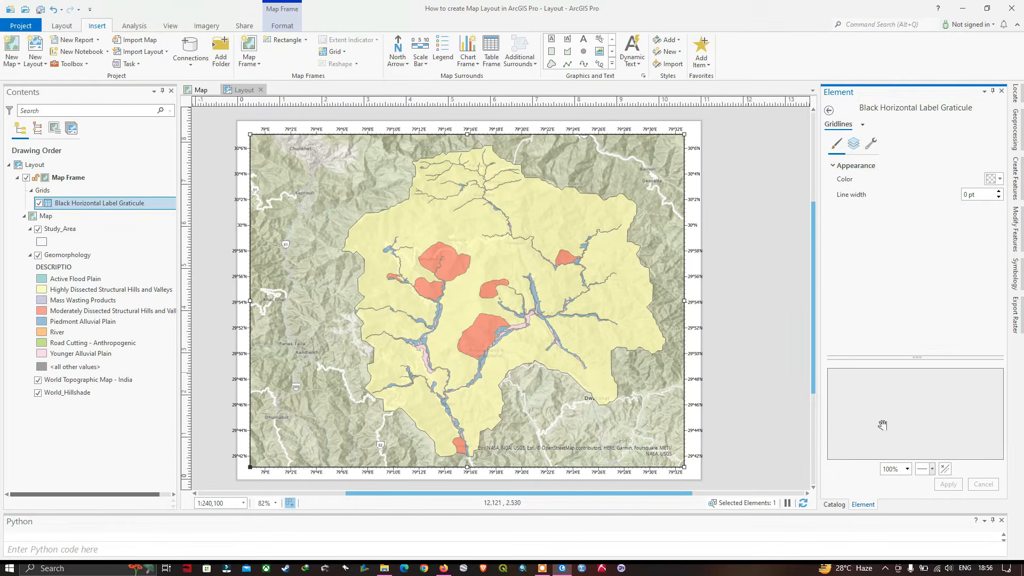
click(828, 111)
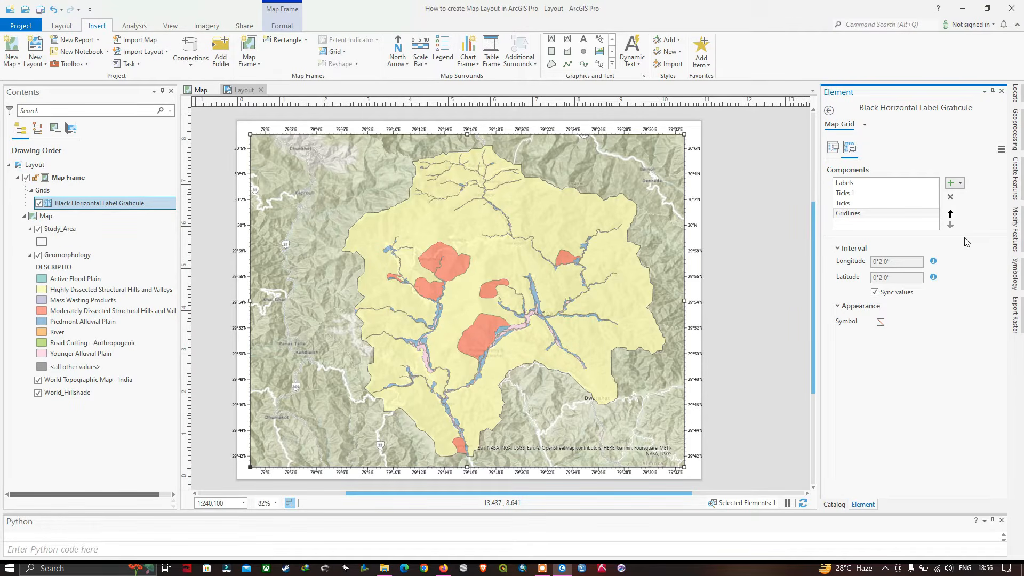
Make the graticule's Labels component vertical on the East and West sides
click(874, 193)
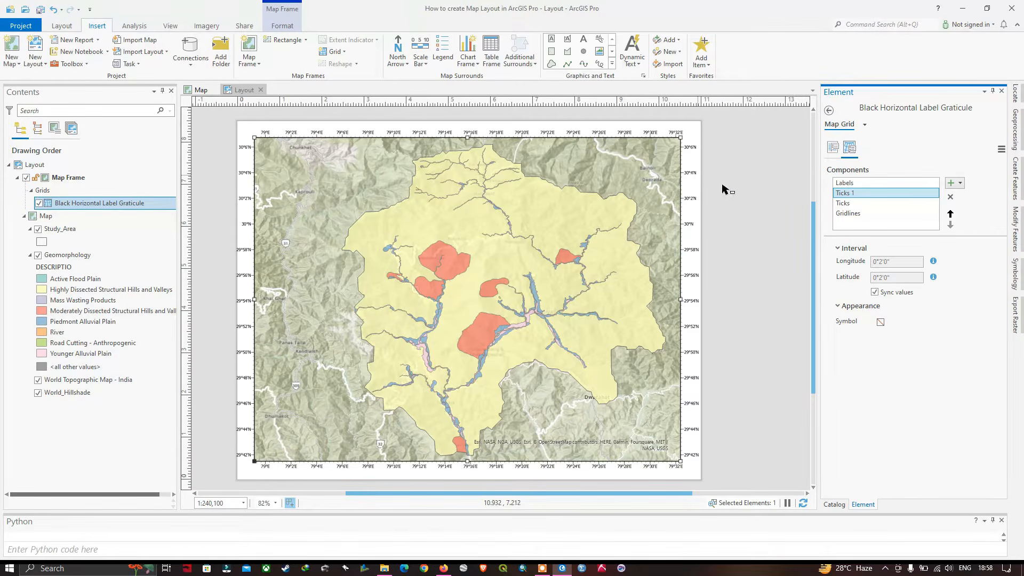
click(846, 185)
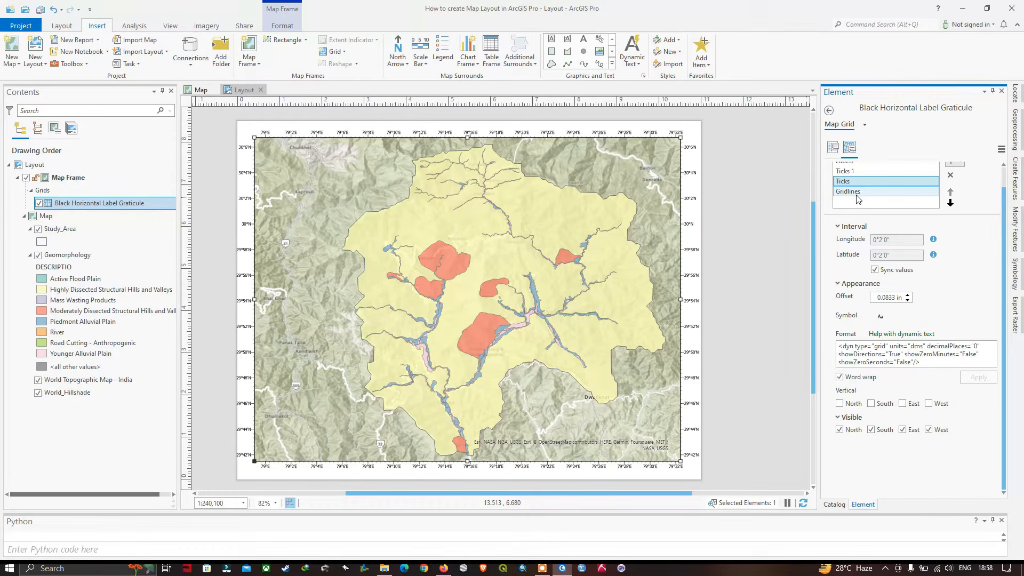
scroll(858, 200, up, 1)
click(851, 183)
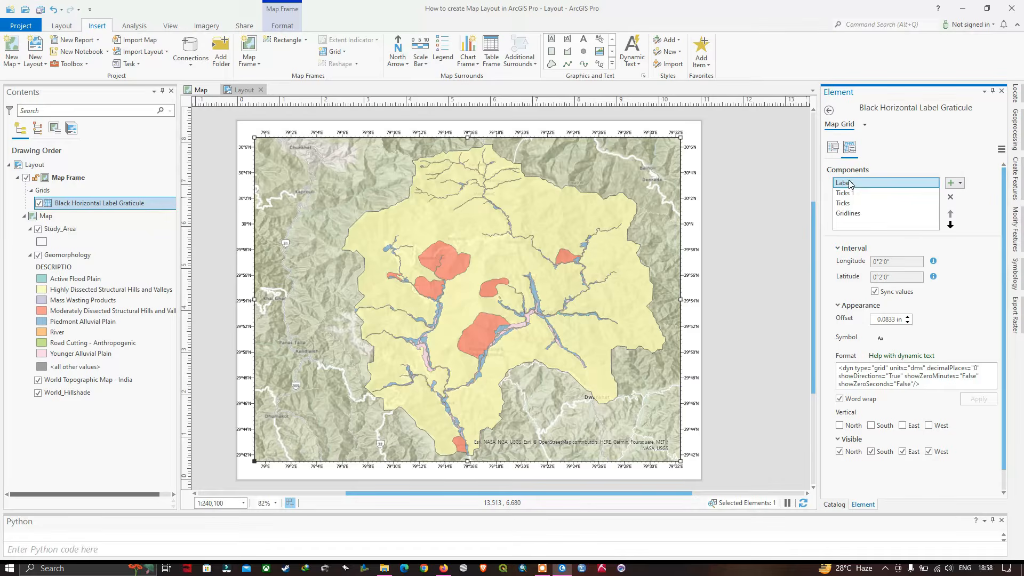
click(903, 427)
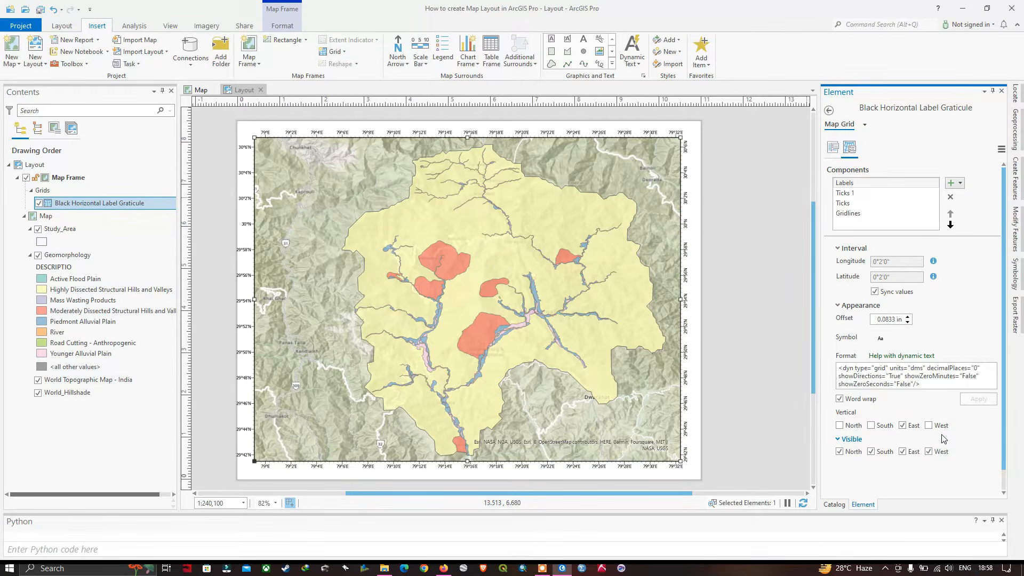
click(939, 426)
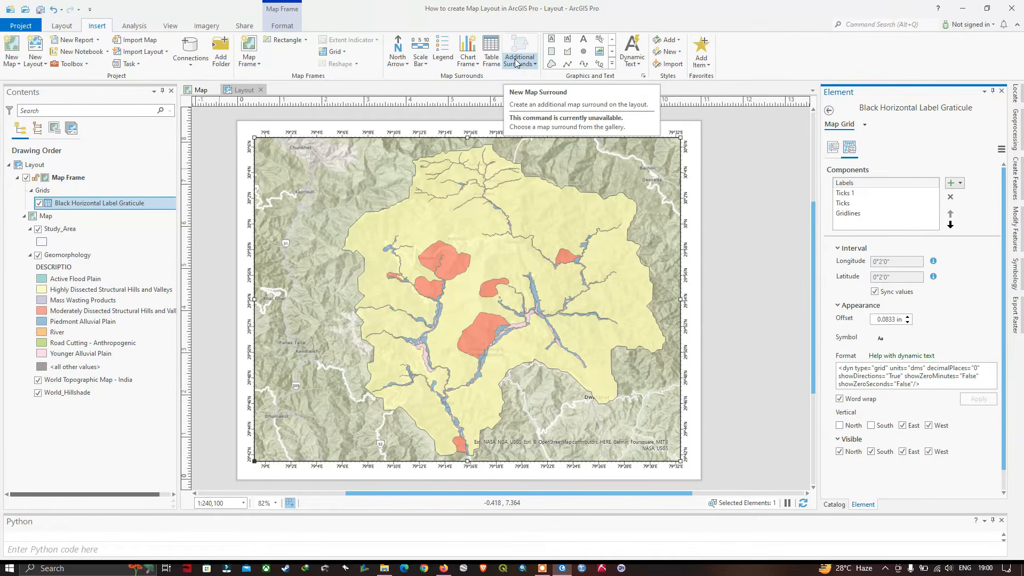
Add rectangle text "Geomorphology Map", about 2.73 by 0.61 in, in the map frame's upper-left corner and set its font to Times New Roman
click(552, 40)
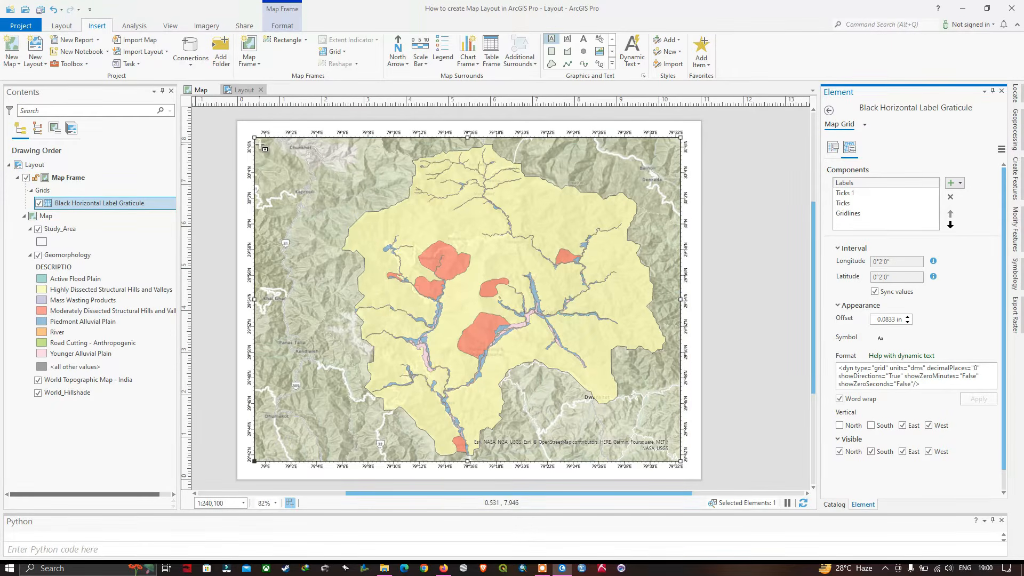
drag(260, 144, 375, 167)
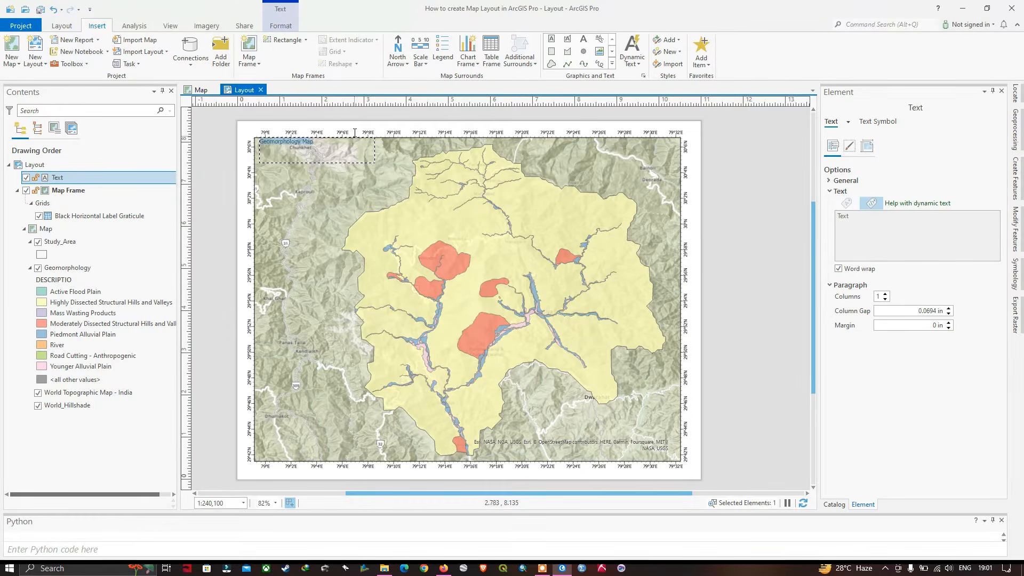
click(282, 12)
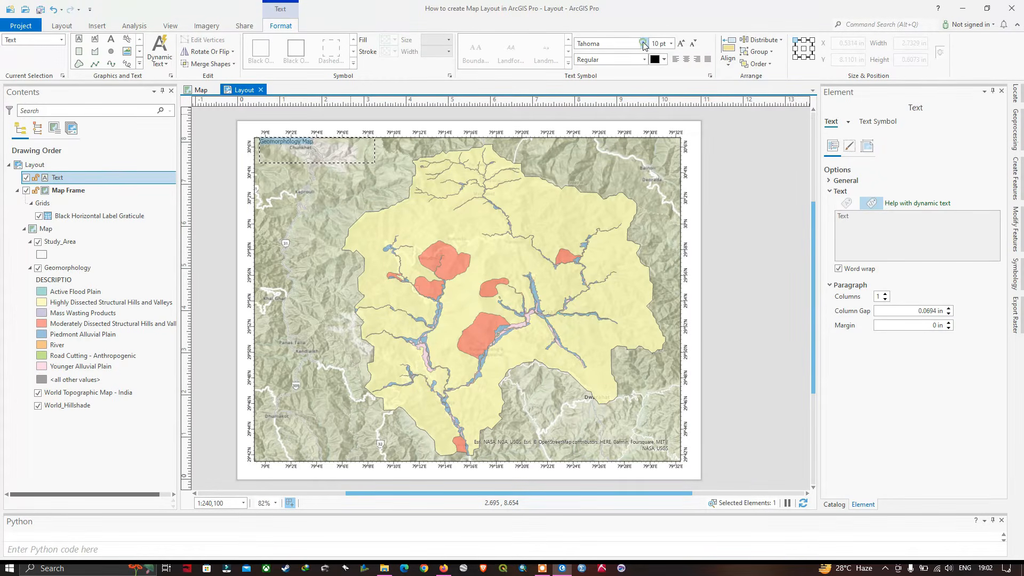
click(643, 44)
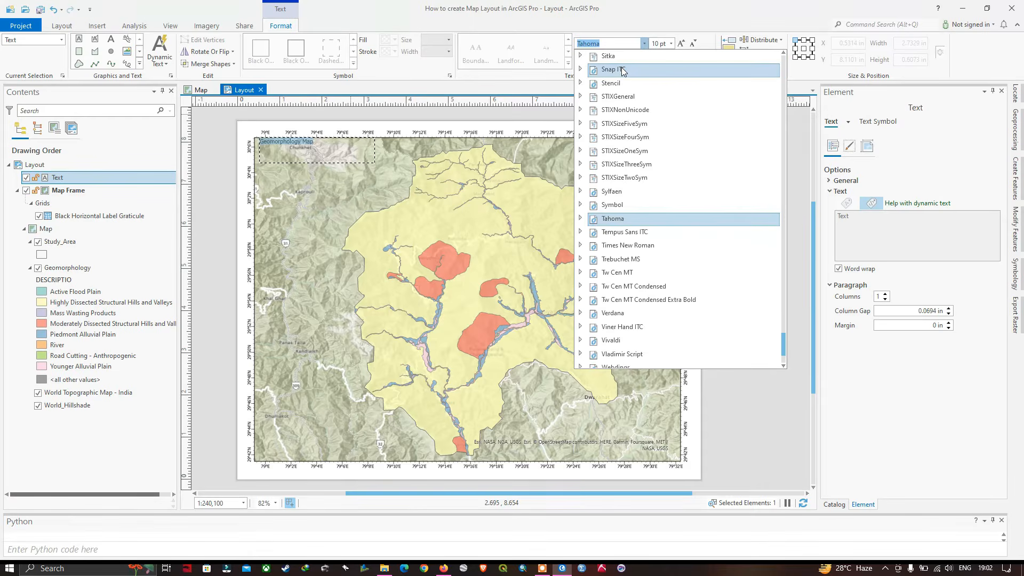
scroll(623, 71, up, 2)
click(612, 42)
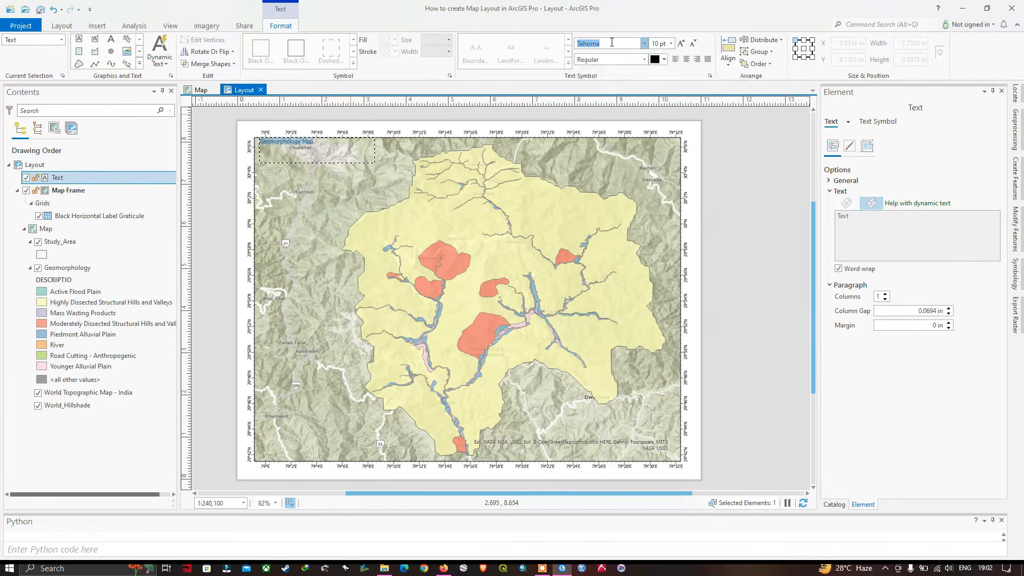
key(BackSpace)
text(Times New R)
click(634, 43)
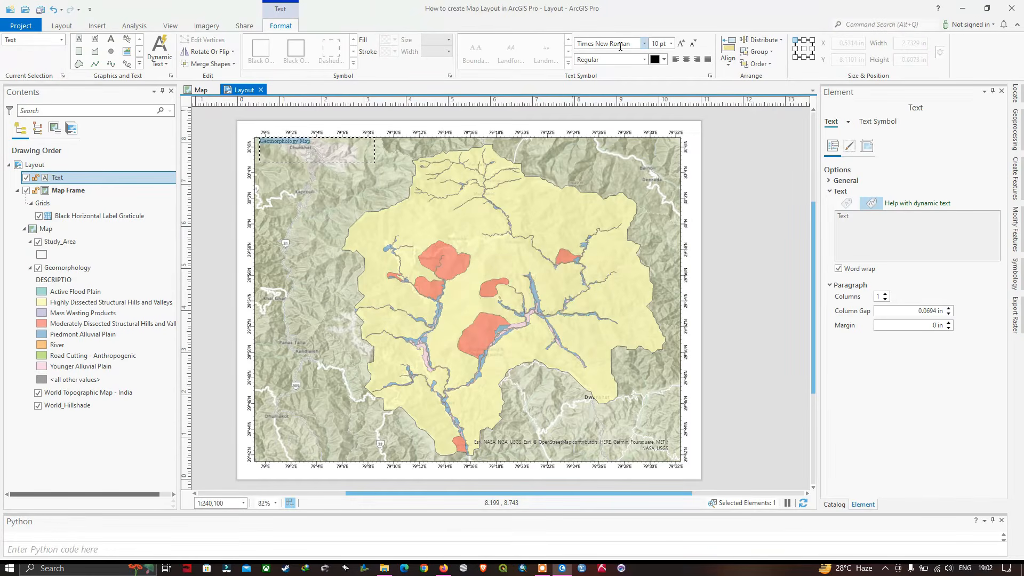
Increase the font size of the "Geomorphology Map" title to 20 pt and finish editing the text
click(671, 43)
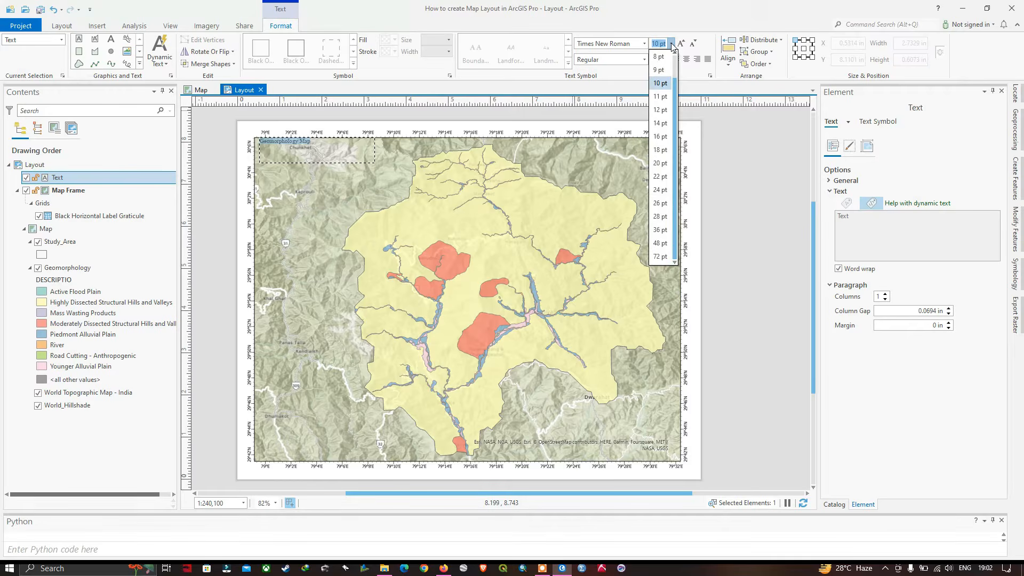
click(660, 124)
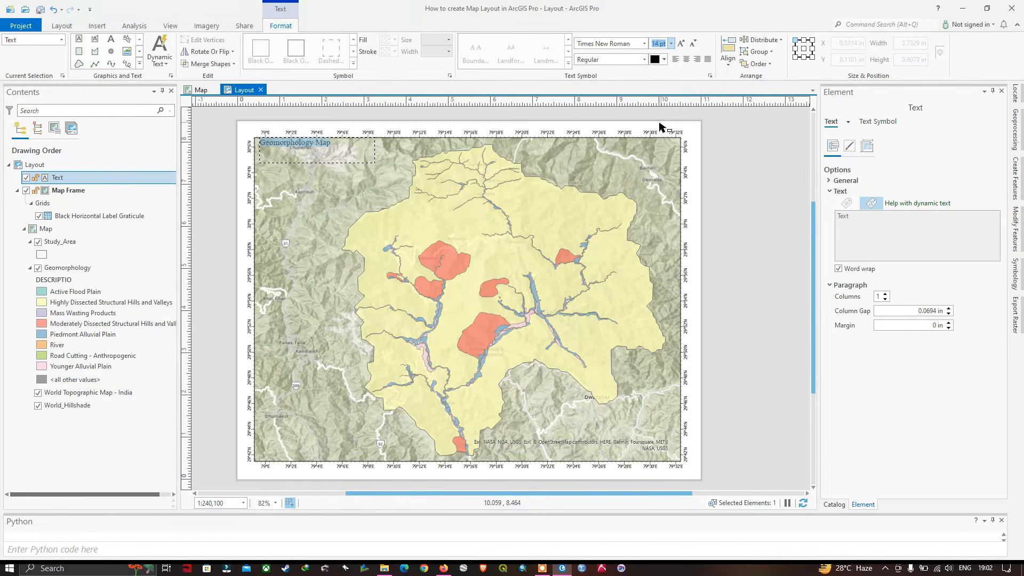
click(681, 44)
click(681, 45)
click(682, 45)
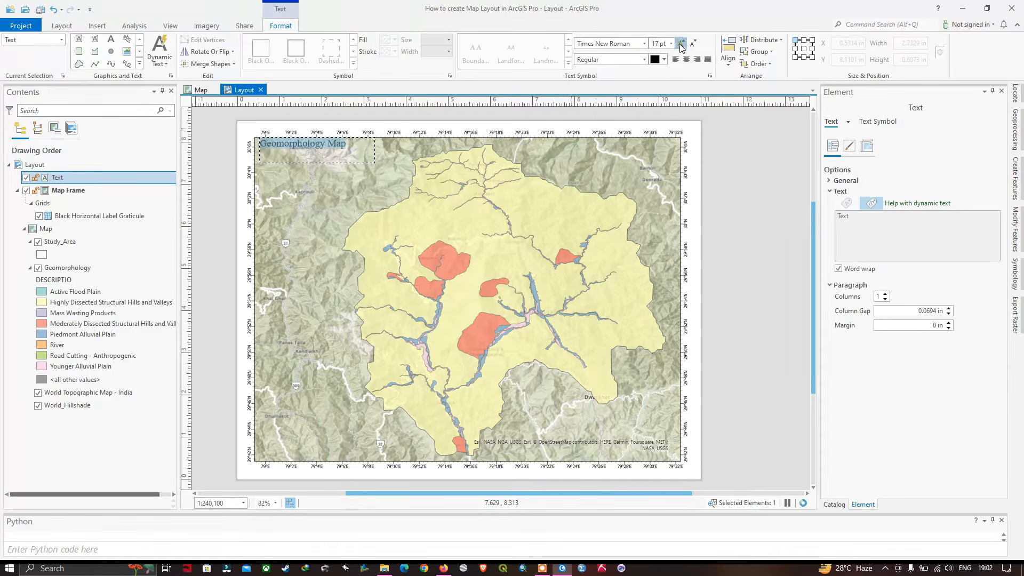
click(681, 45)
click(681, 45)
click(681, 45)
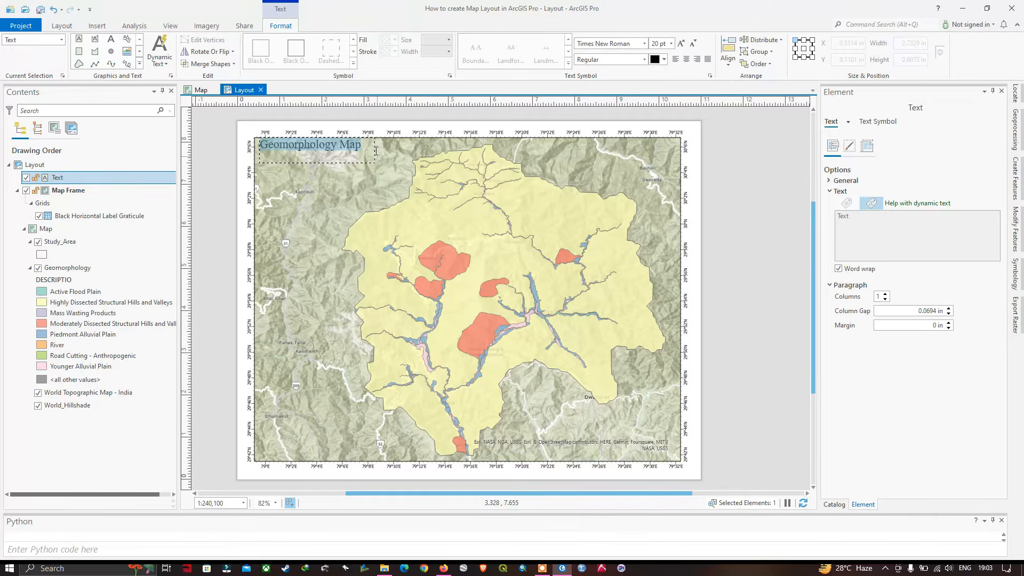
click(369, 146)
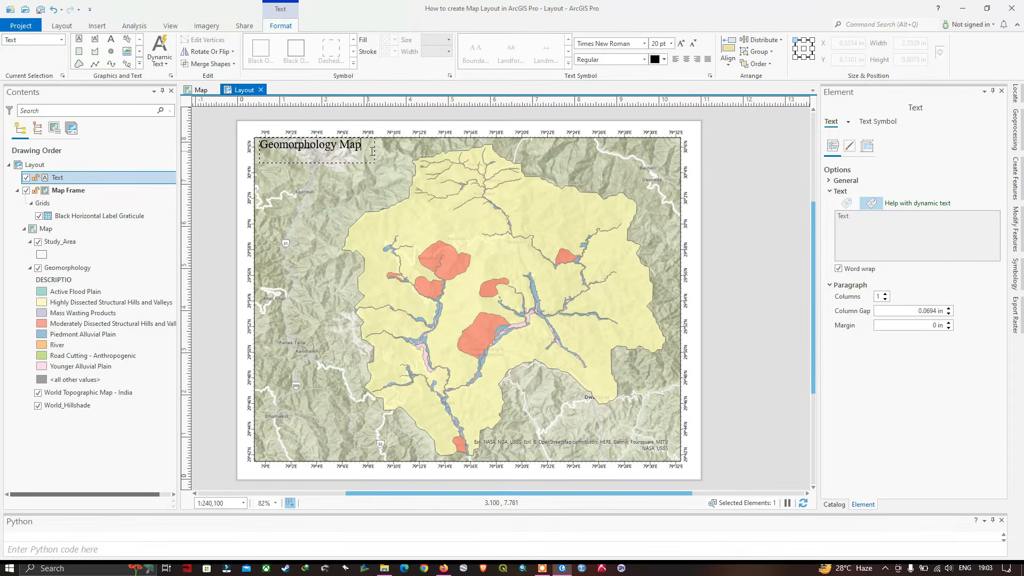
double_click(368, 146)
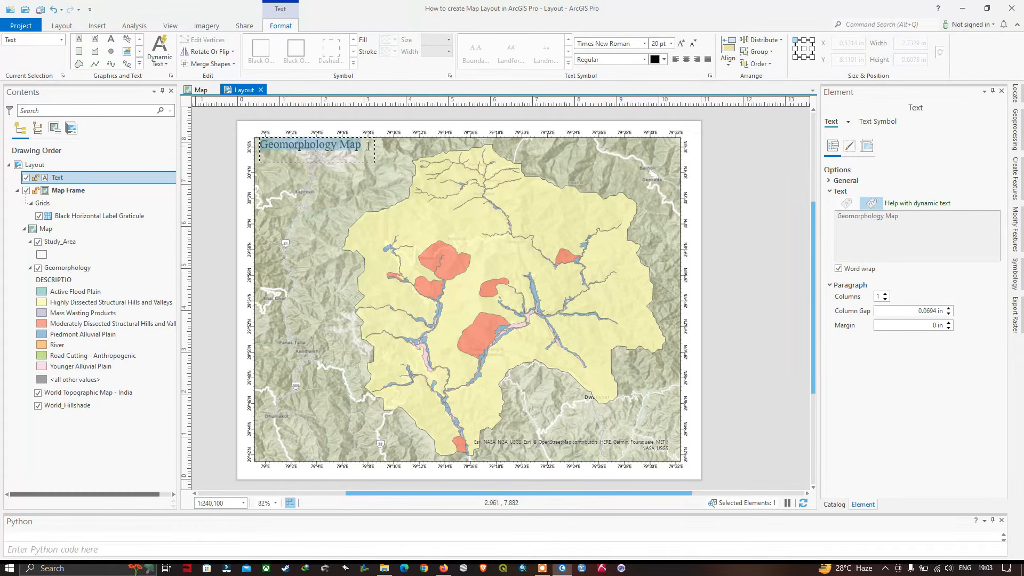
key(Escape)
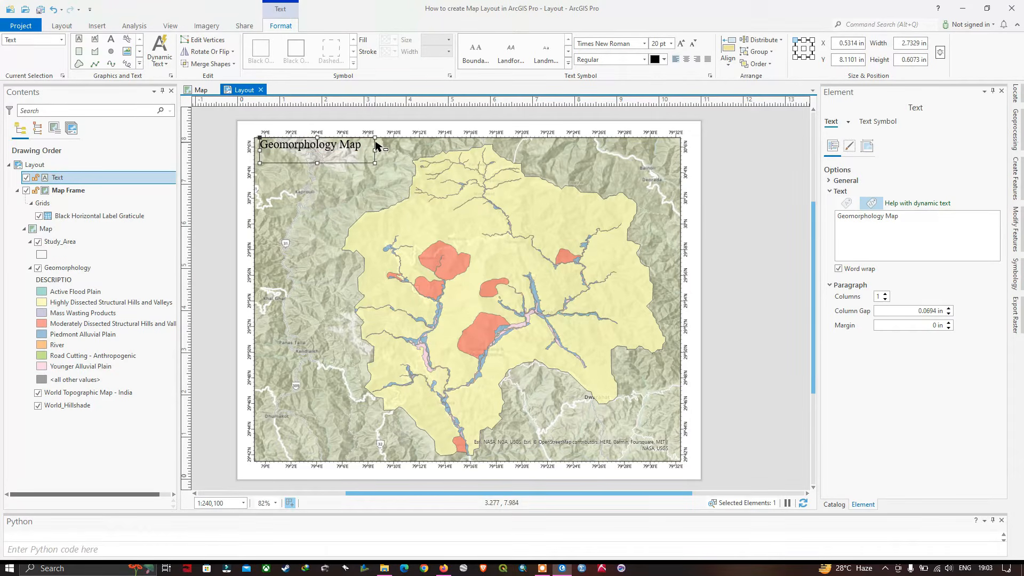
Move the title slightly inward from the map frame's corner and shrink its text box to about 0.39 in high
drag(366, 144, 376, 154)
click(724, 161)
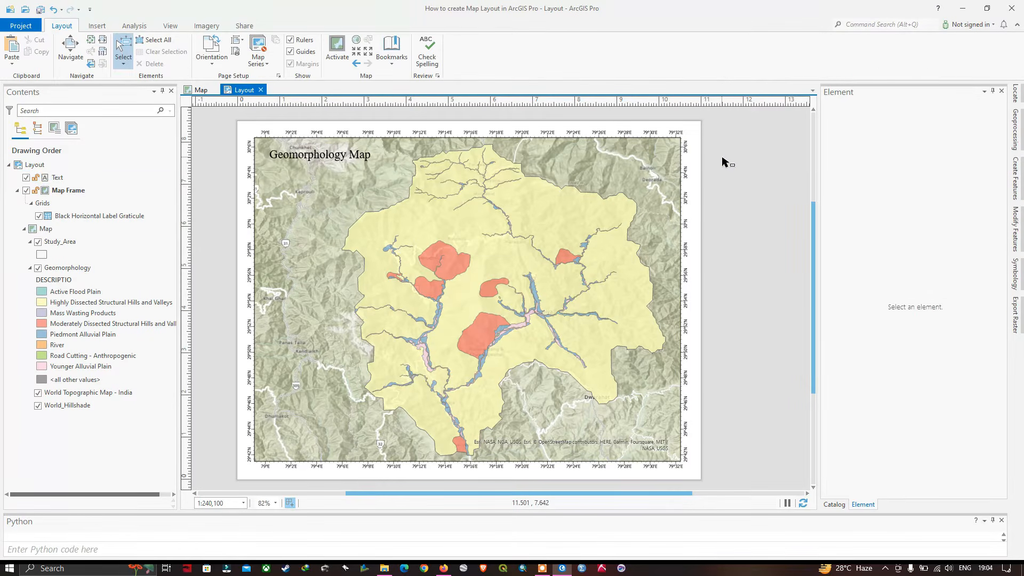
click(363, 165)
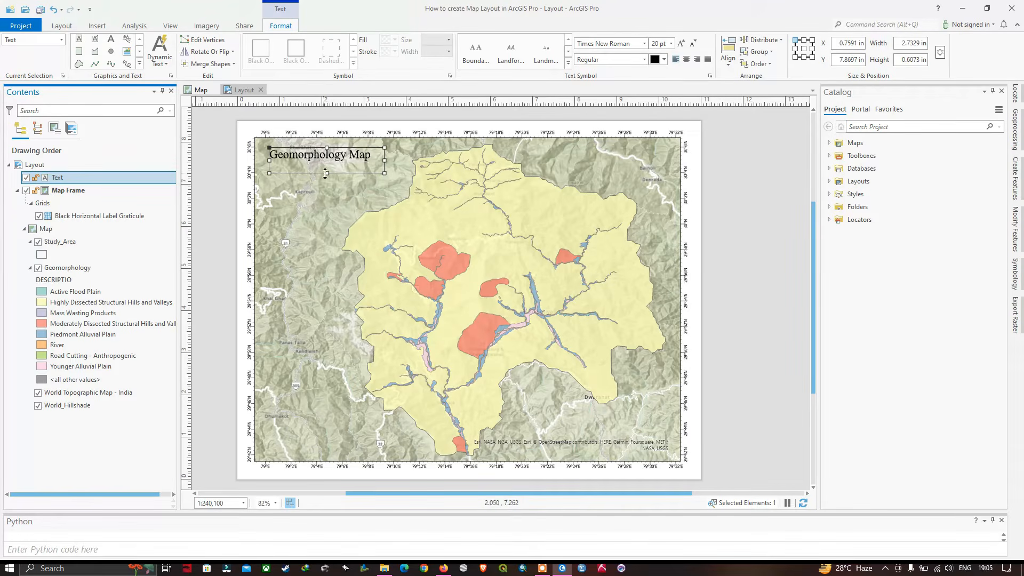
drag(325, 173, 327, 163)
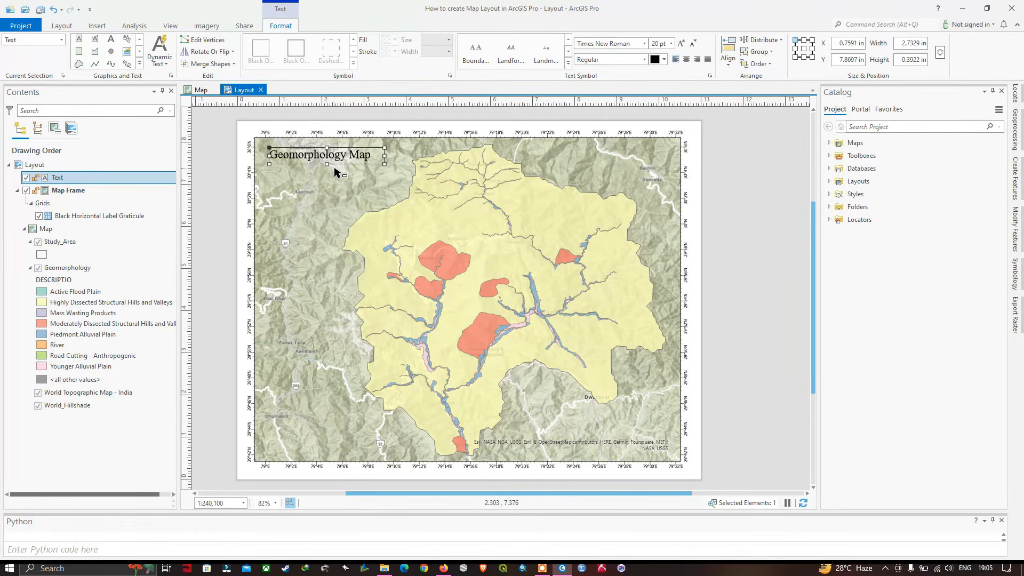
Set the "Geomorphology Map" title's font style to Bold
double_click(372, 158)
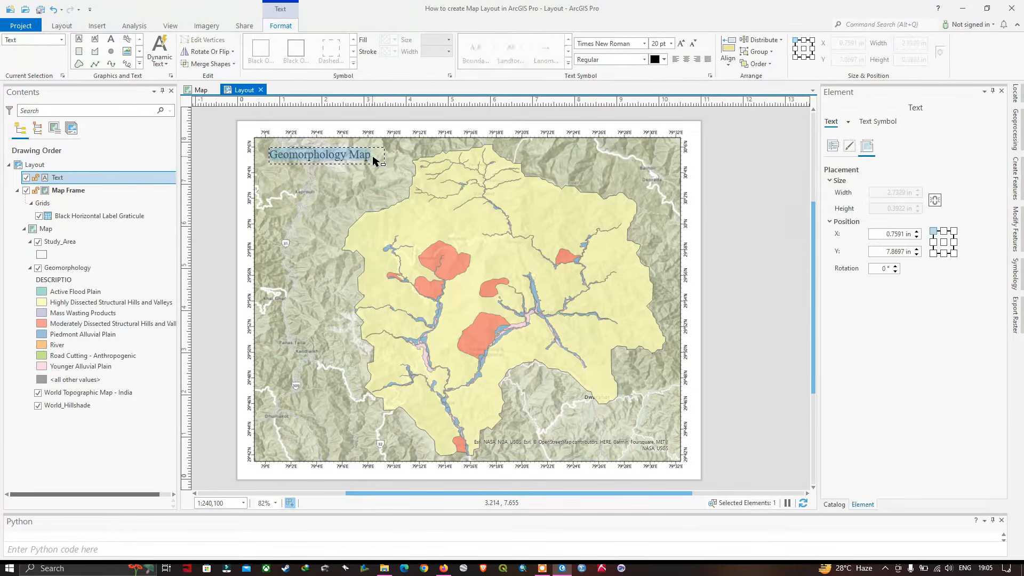
click(645, 60)
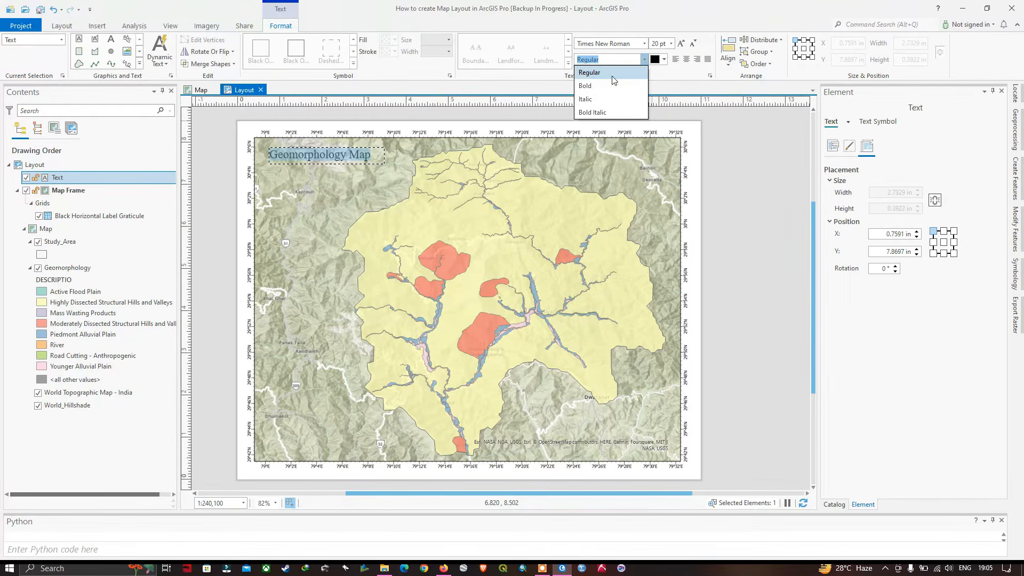
click(587, 88)
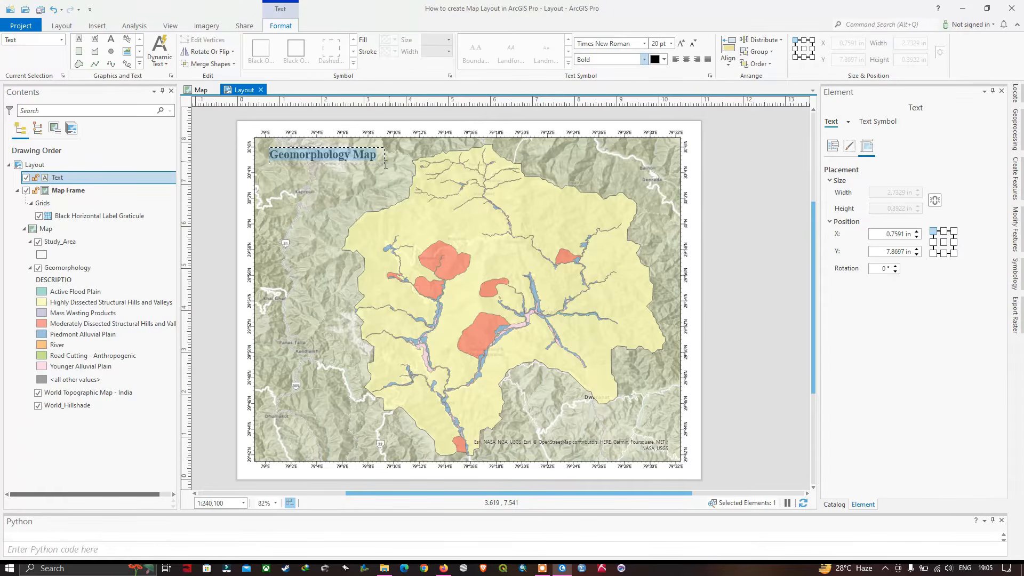
key(Escape)
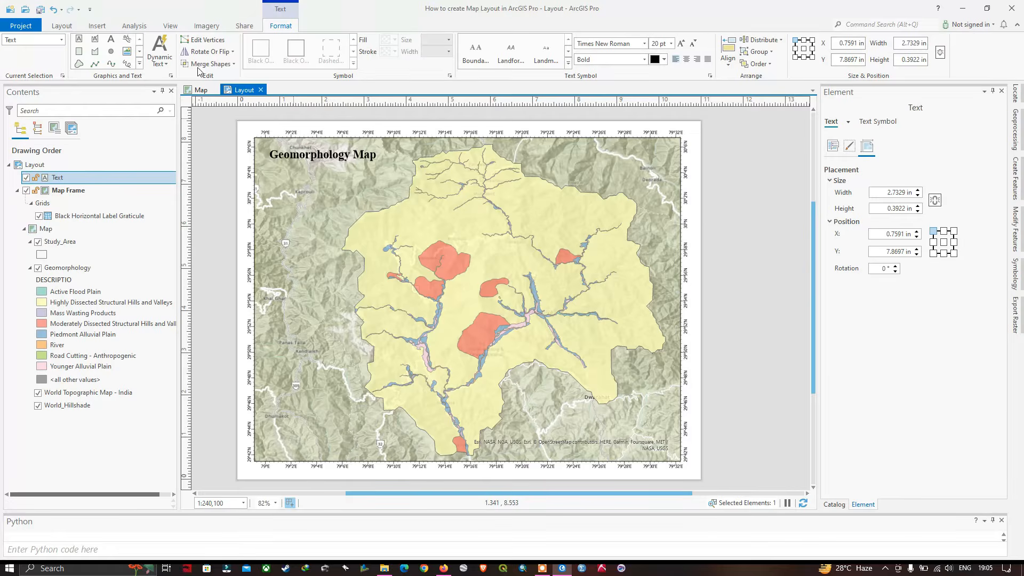
Insert an ArcGIS North 1 north arrow in the map frame's upper-right corner
click(99, 28)
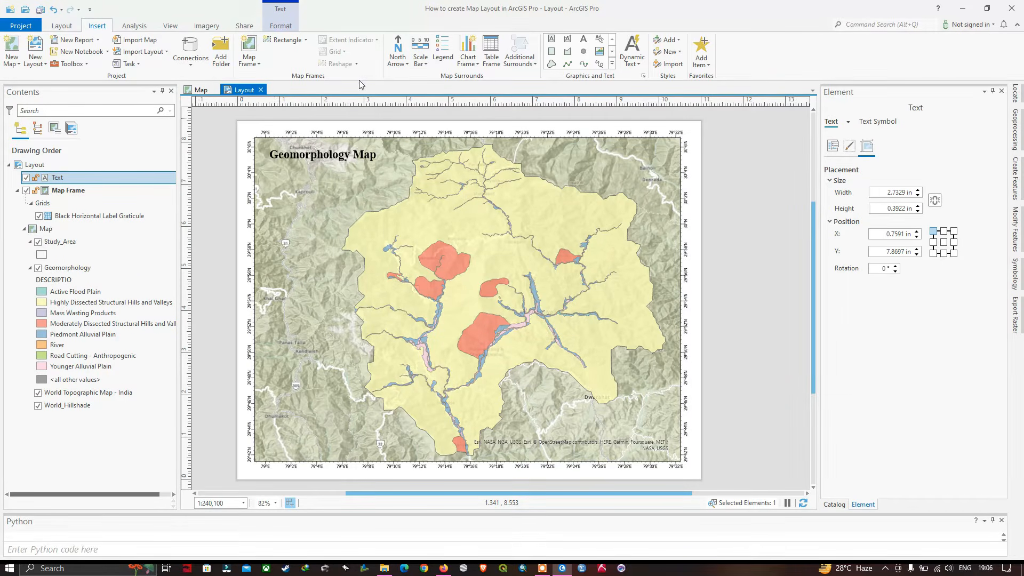
click(408, 64)
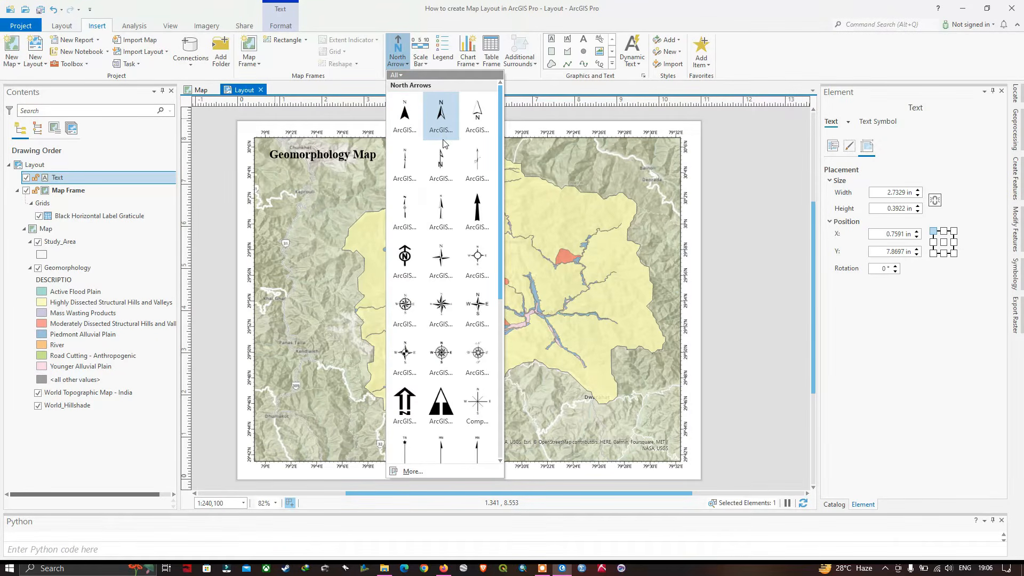
click(409, 117)
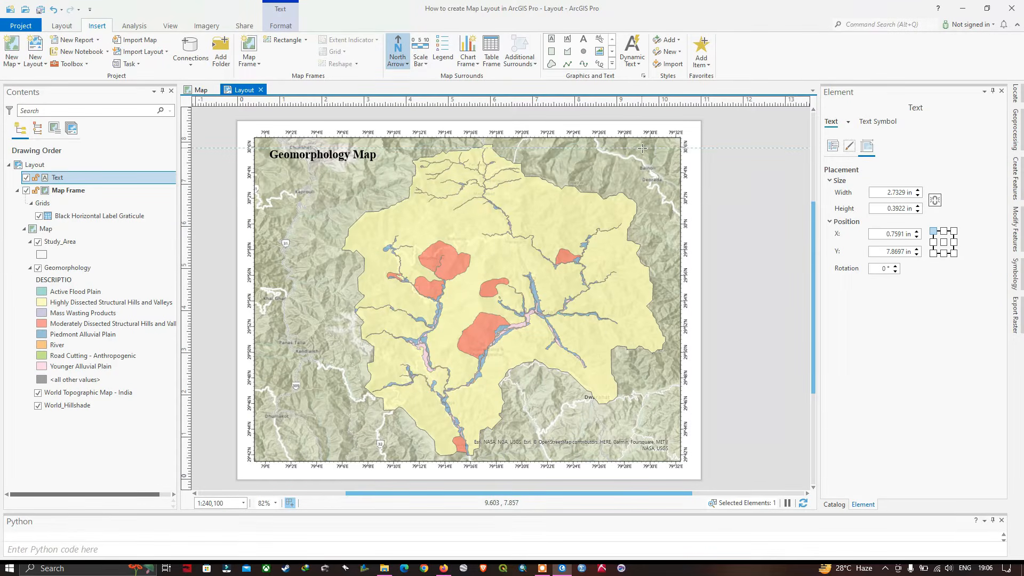
mouse_move(643, 149)
mouse_down()
mouse_move(675, 184)
mouse_move(650, 175)
mouse_up()
click(693, 148)
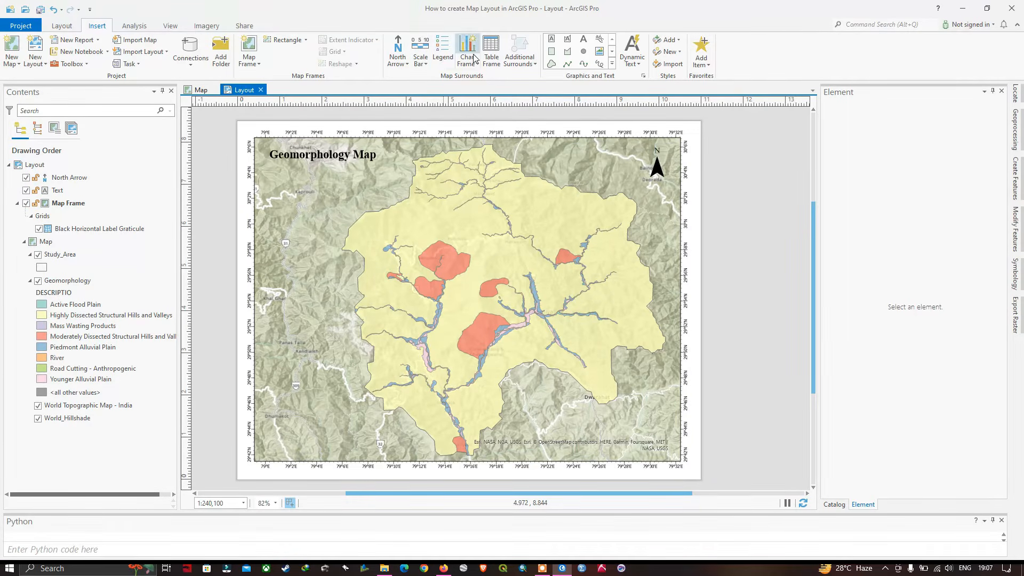
Insert a legend for the Geomorphology layer in the lower-left part of the map frame, about 2.07 by 1.85 in
click(442, 57)
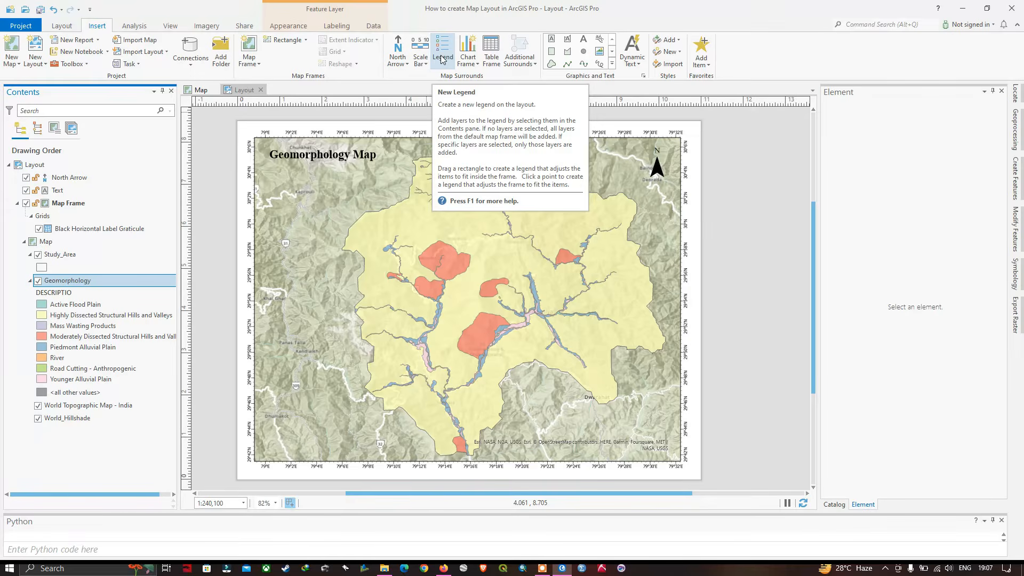
click(445, 58)
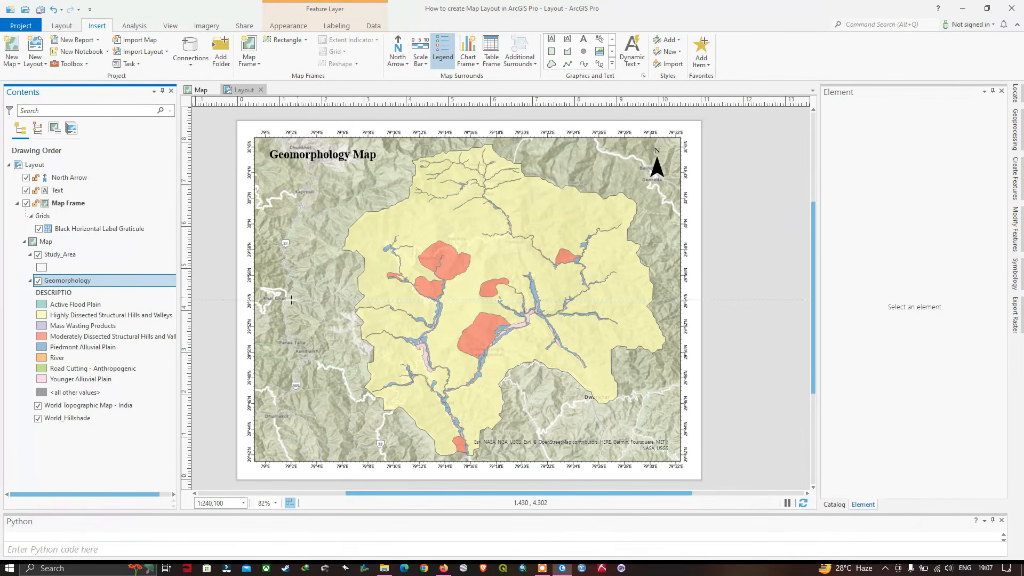
drag(260, 316, 318, 394)
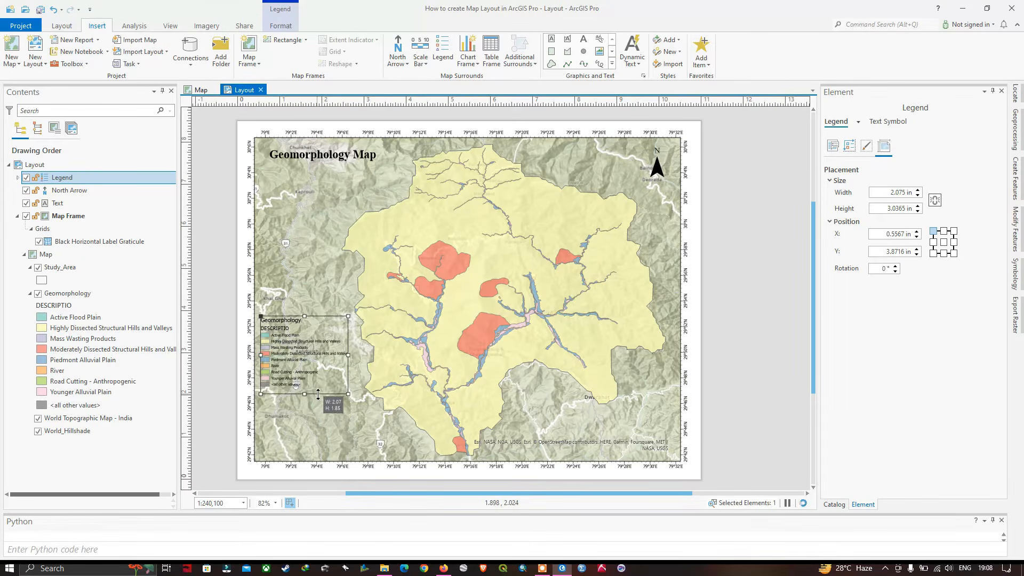
Enlarge the legend and move it into the map frame's lower-left corner, beside the study area
drag(307, 356, 307, 327)
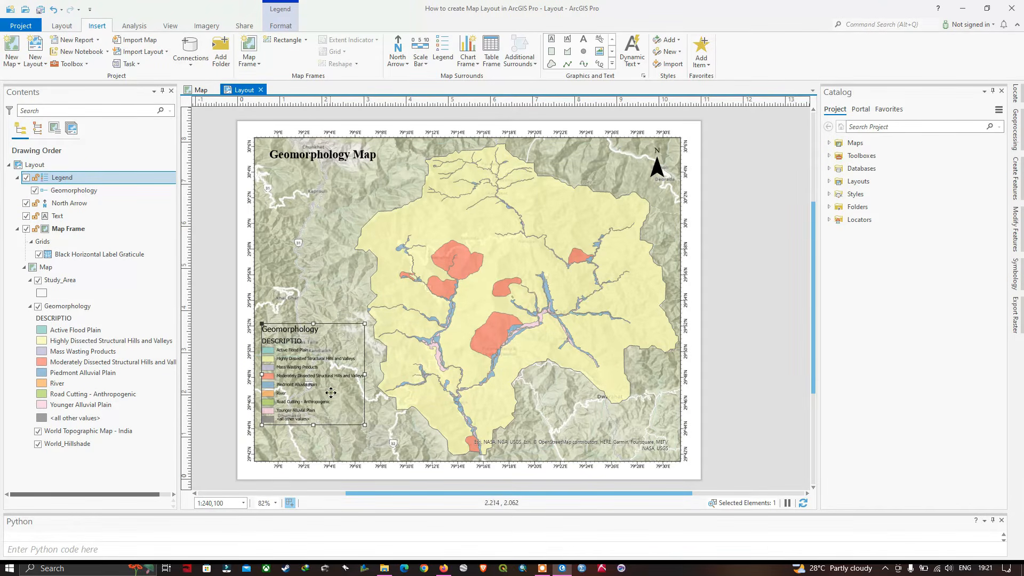
click(381, 417)
click(305, 376)
drag(365, 425, 380, 442)
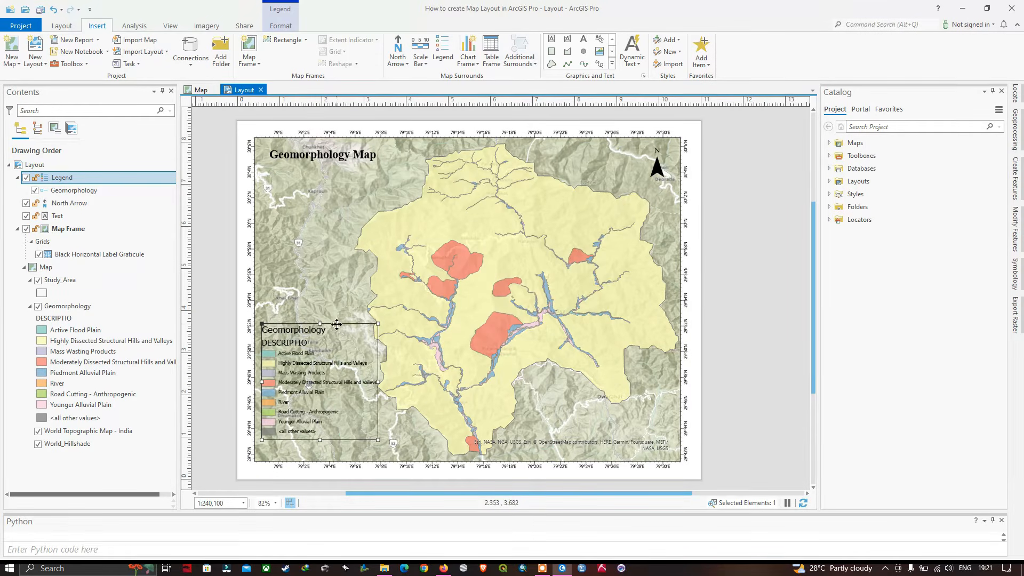
drag(338, 325, 337, 333)
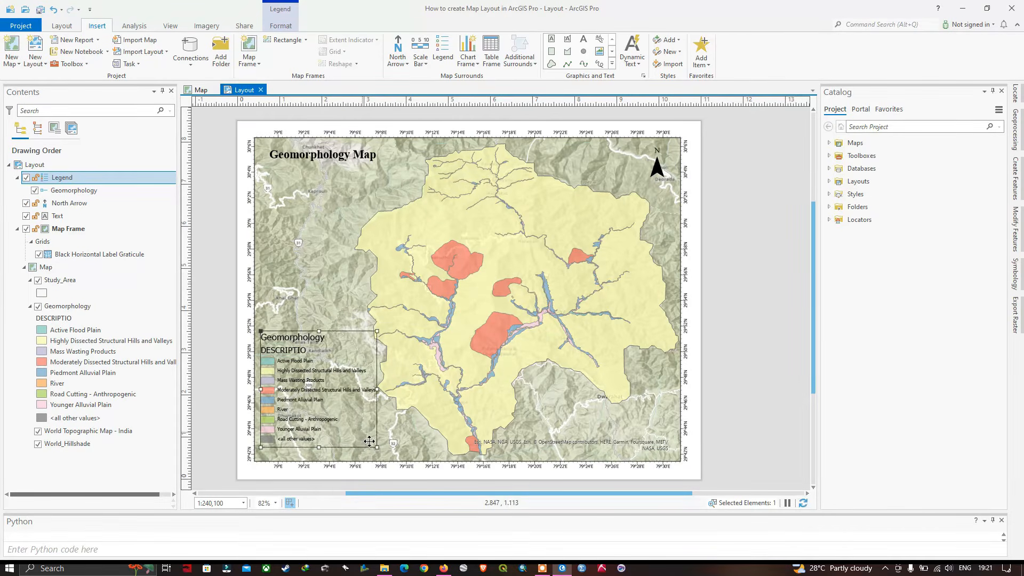
drag(376, 447, 378, 449)
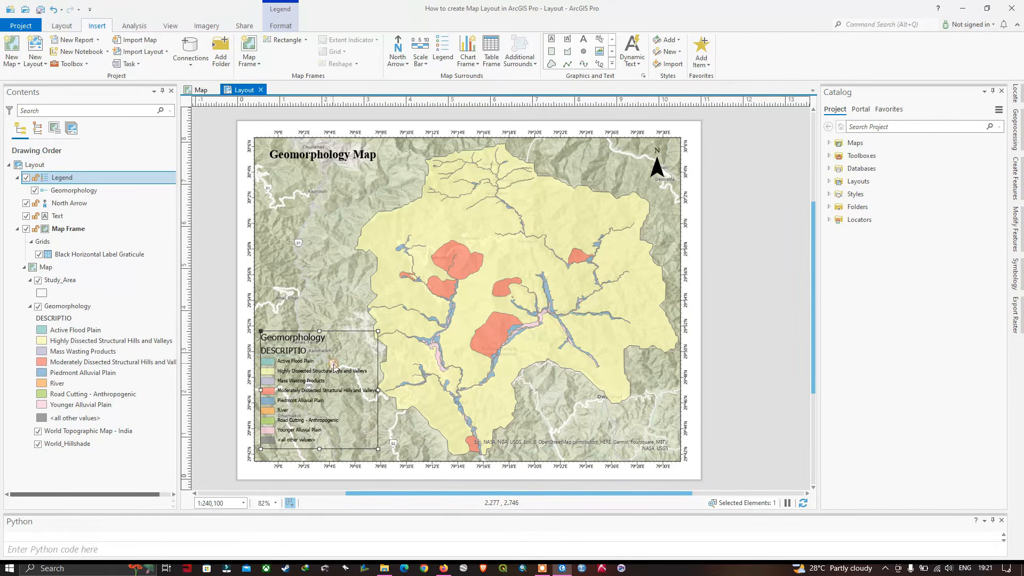
Open the legend's properties and bring up the text symbol settings for its labels
right_click(334, 367)
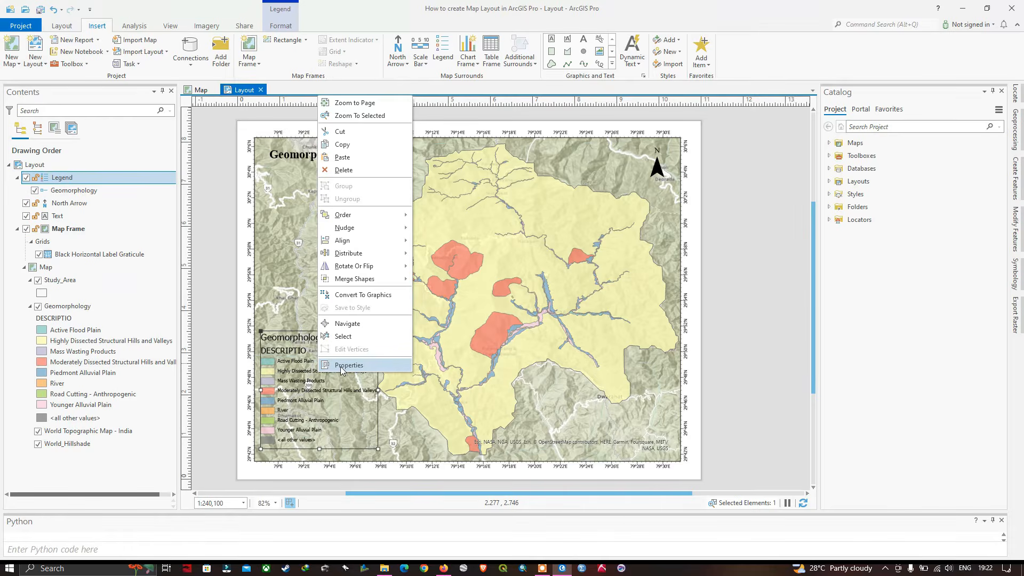
click(342, 368)
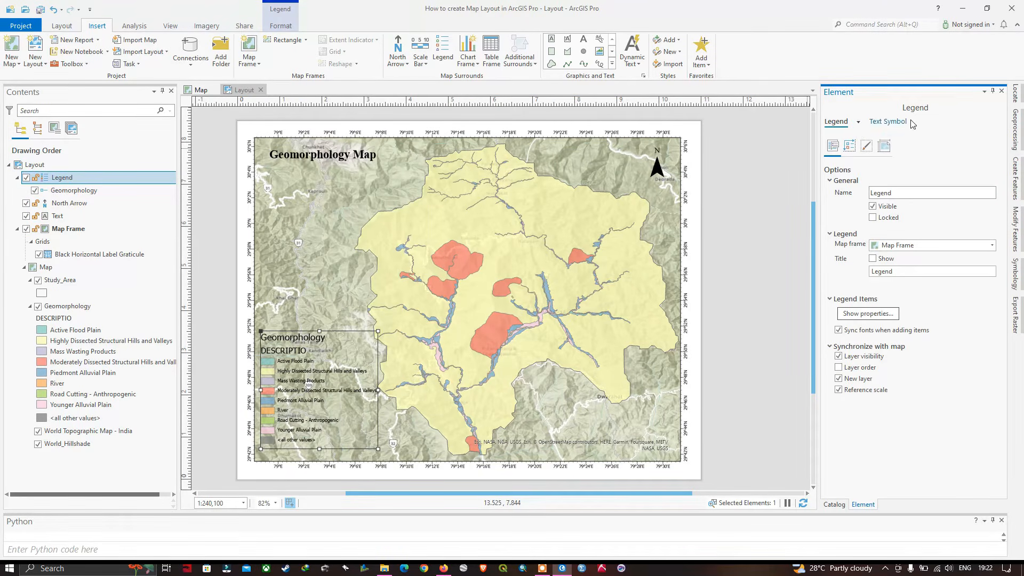
click(858, 123)
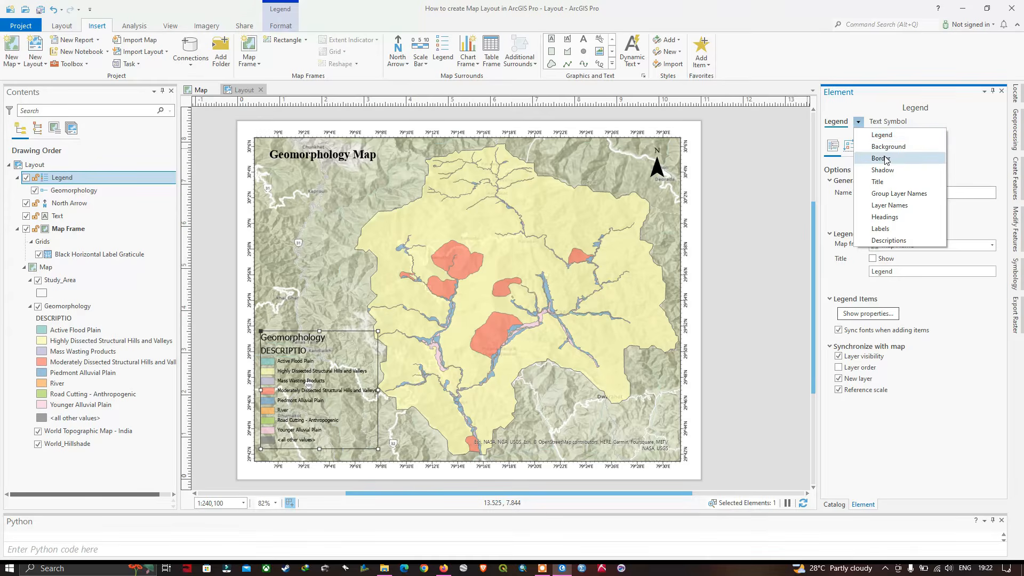
click(863, 130)
click(858, 122)
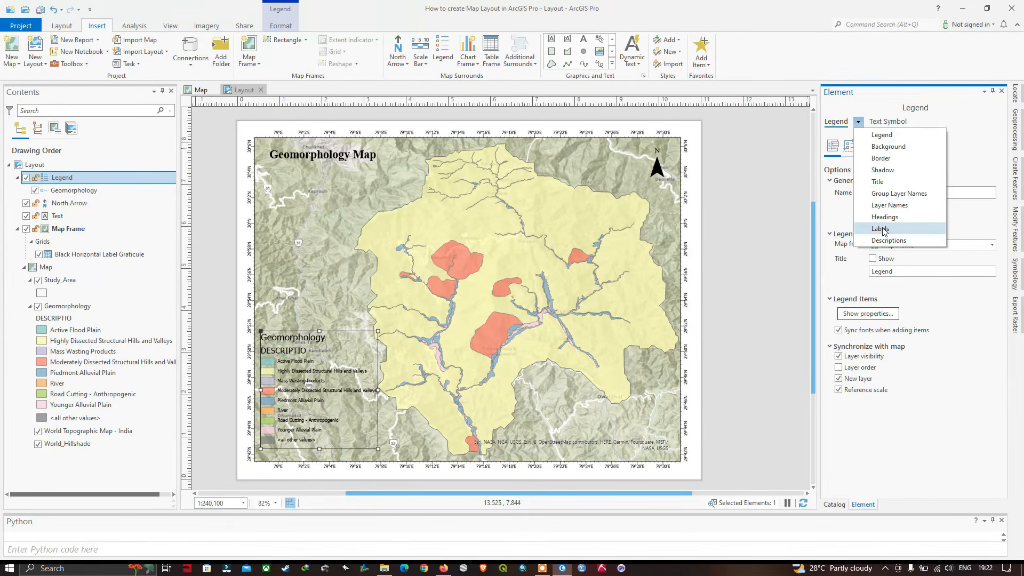
click(884, 229)
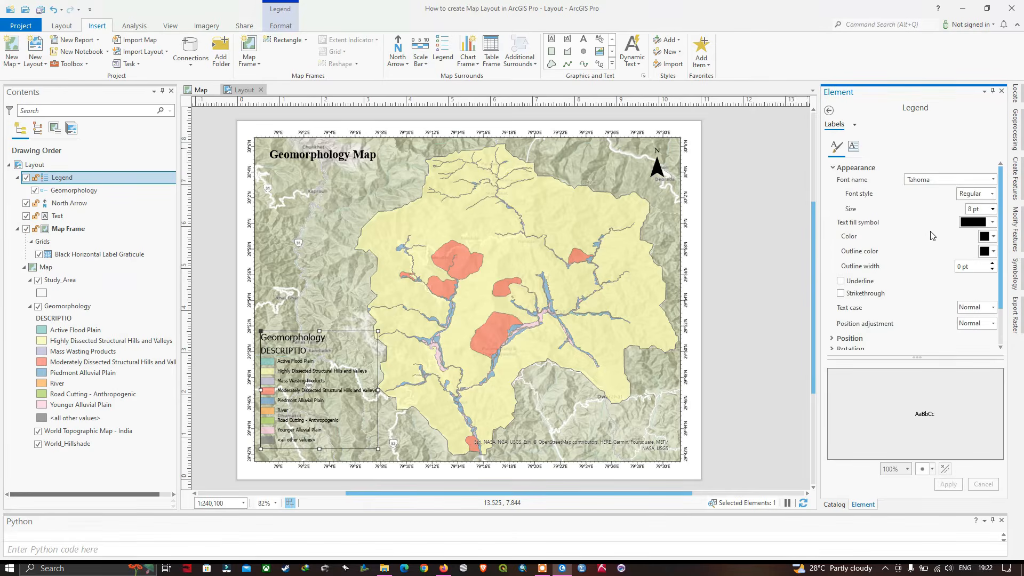
scroll(902, 302, down, 1)
scroll(900, 296, up, 1)
scroll(938, 238, down, 2)
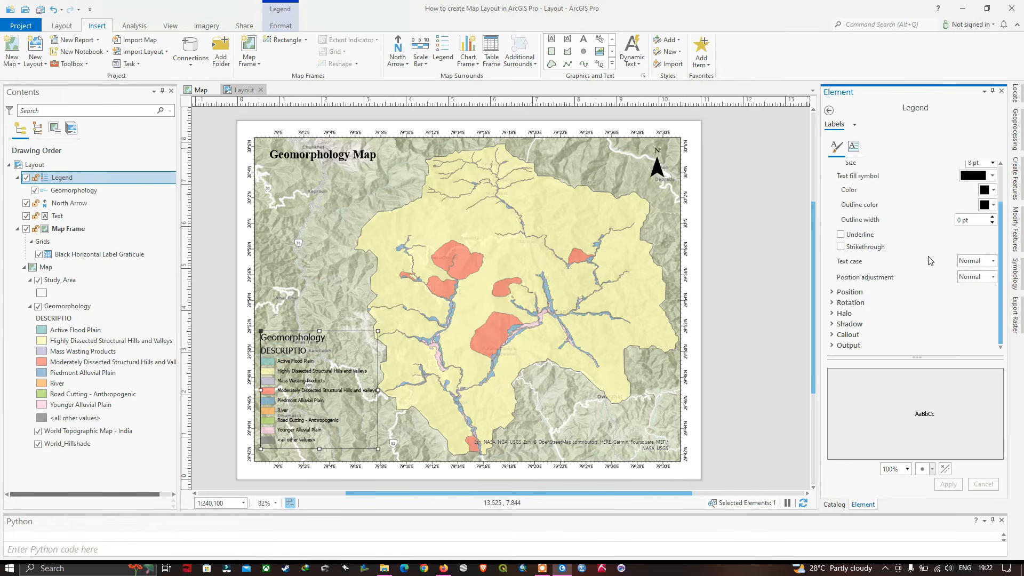
Set the halo color of the legend's labels to white
click(848, 294)
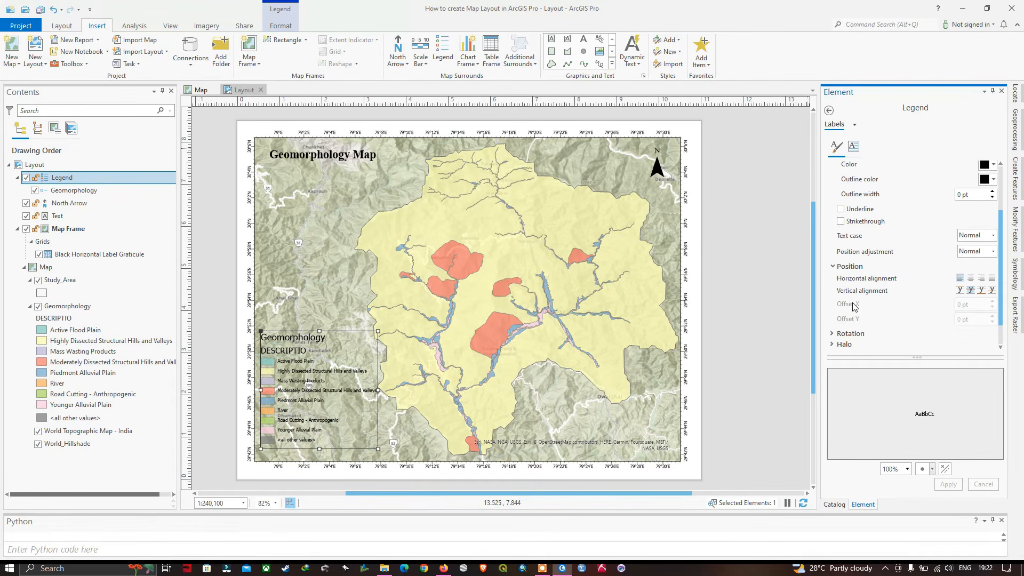
click(850, 303)
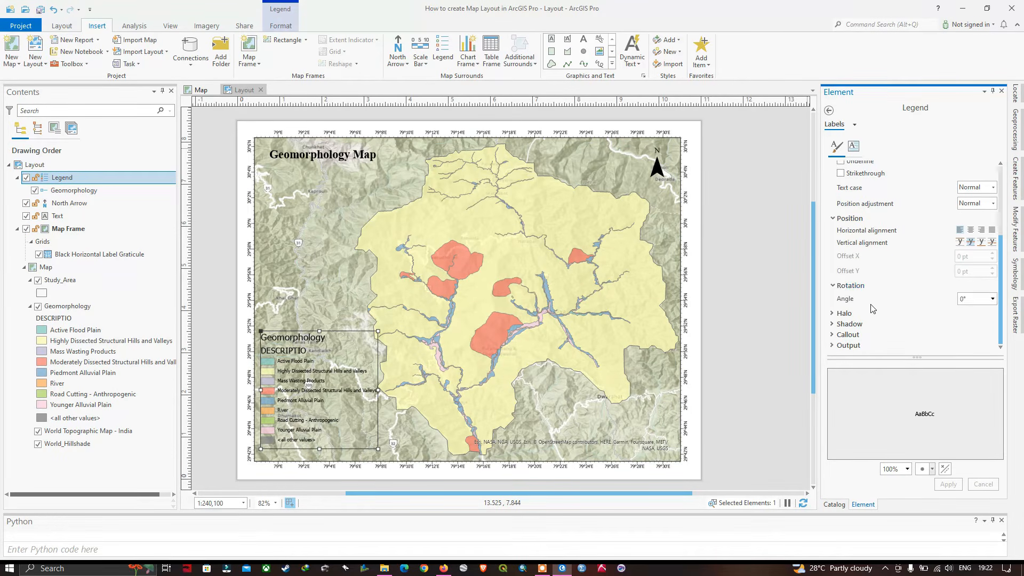
click(845, 315)
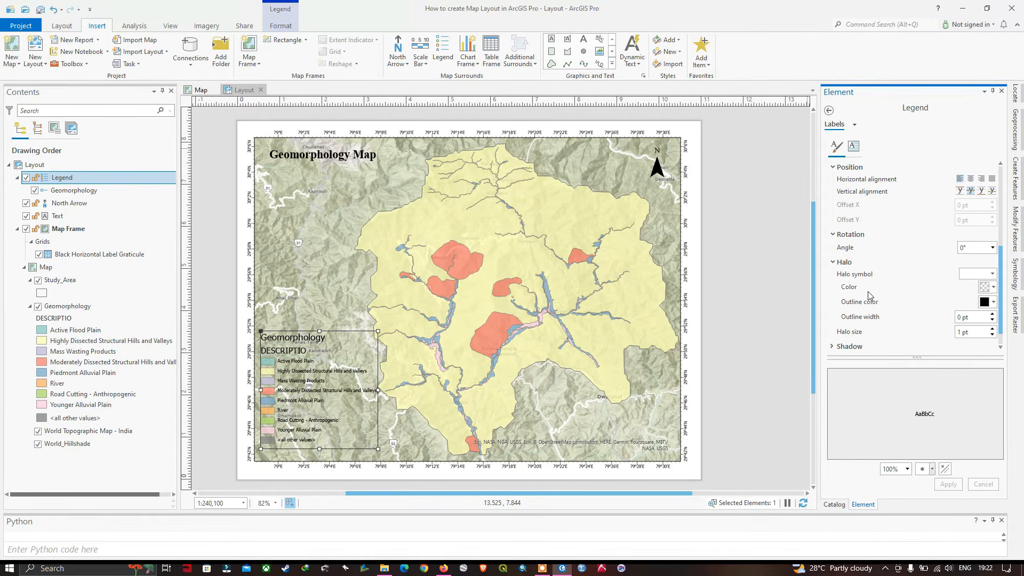
click(993, 290)
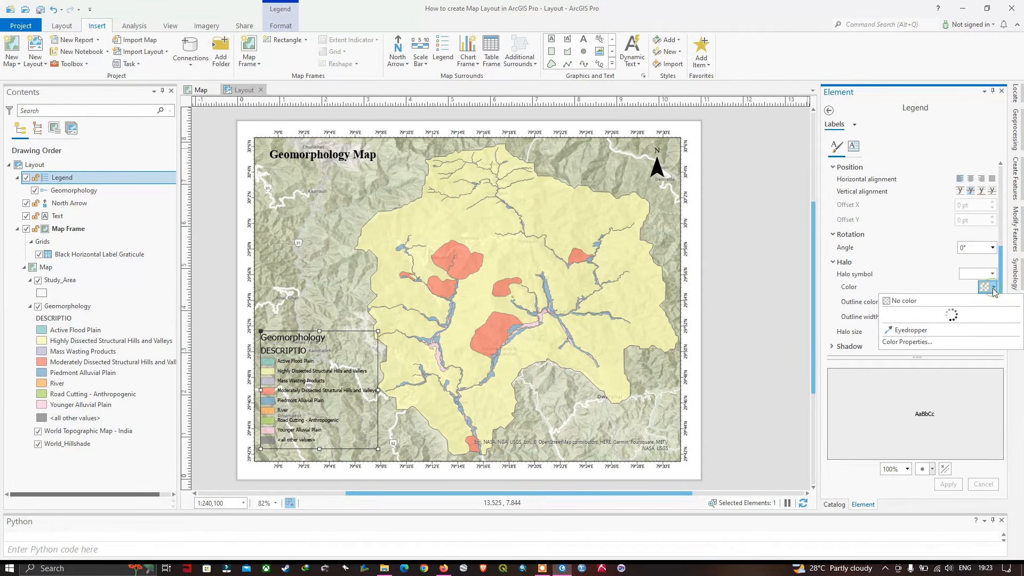
click(891, 326)
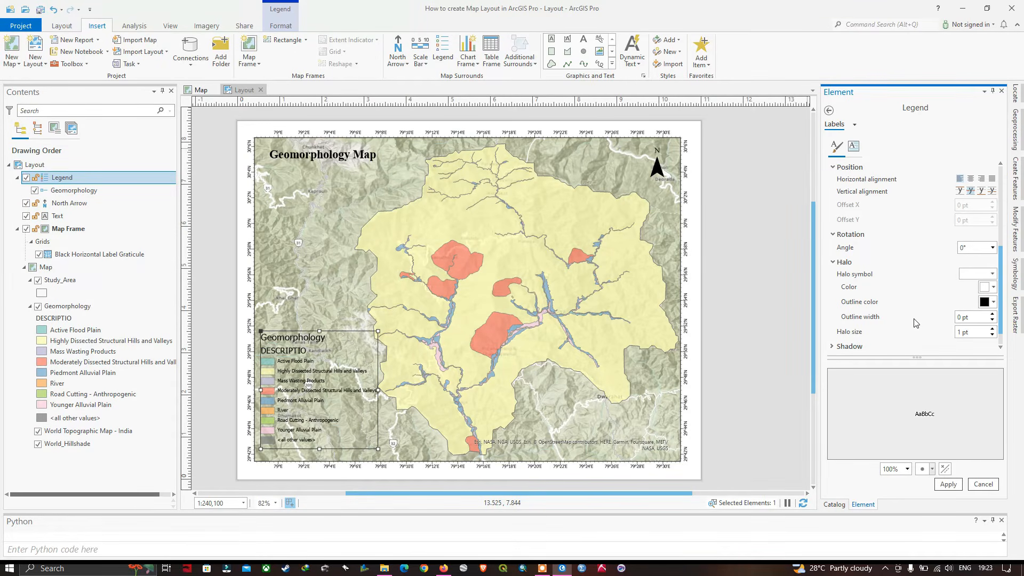
Set the shadow color of the legend's labels to black and apply the label symbol changes
scroll(917, 319, down, 1)
click(864, 326)
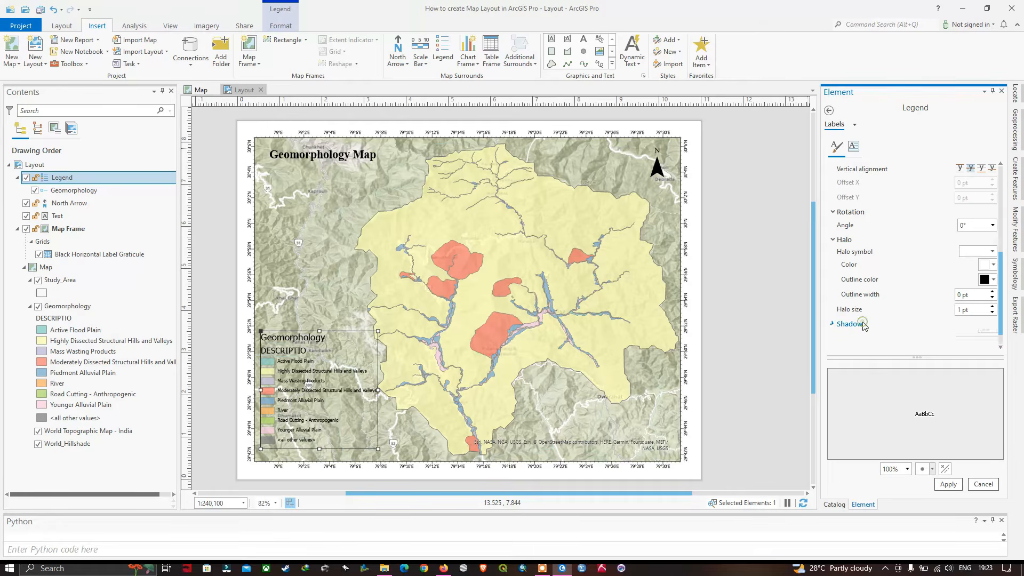
scroll(952, 325, down, 2)
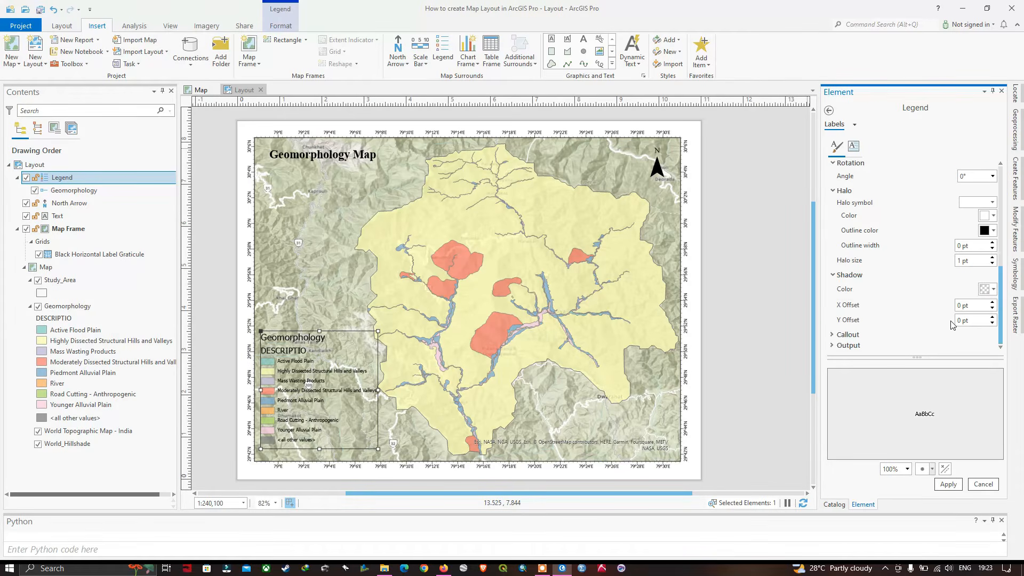
click(987, 291)
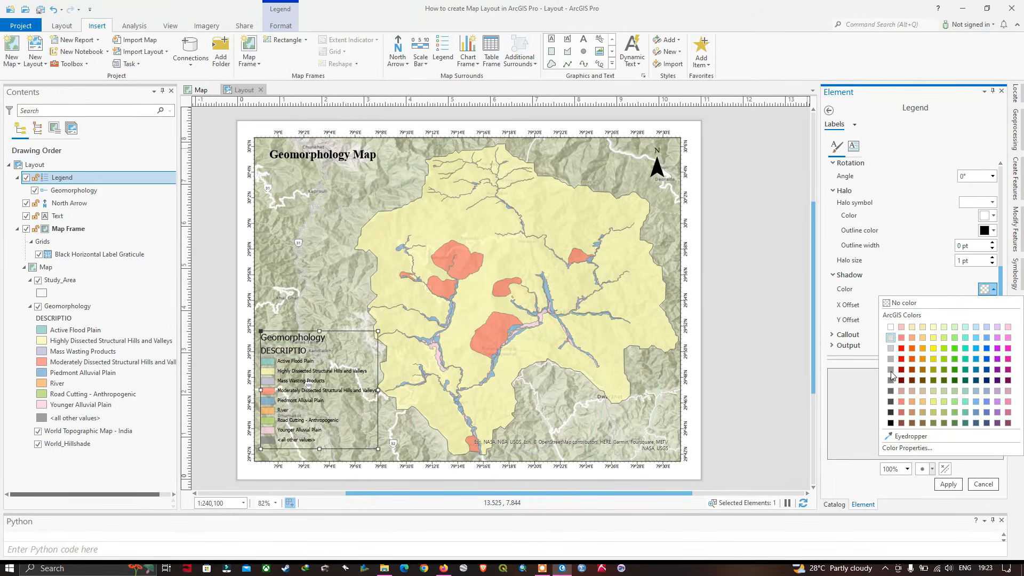
click(890, 423)
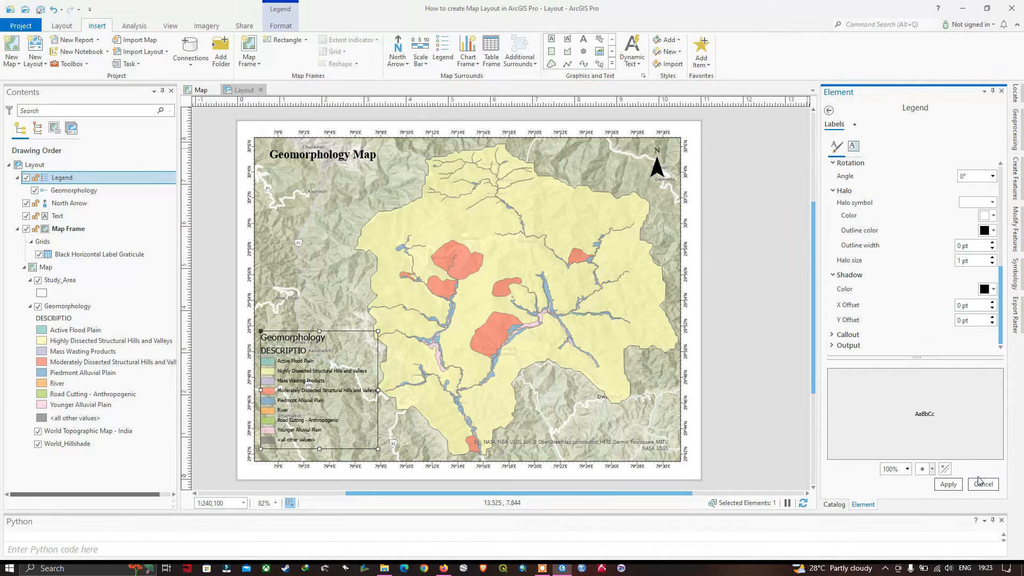
click(948, 486)
click(948, 484)
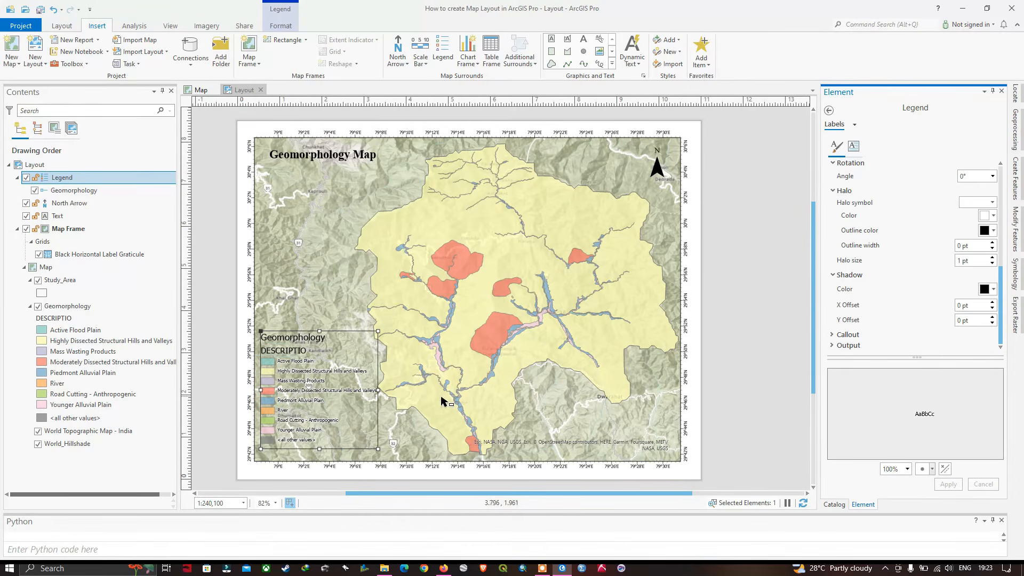
click(1003, 92)
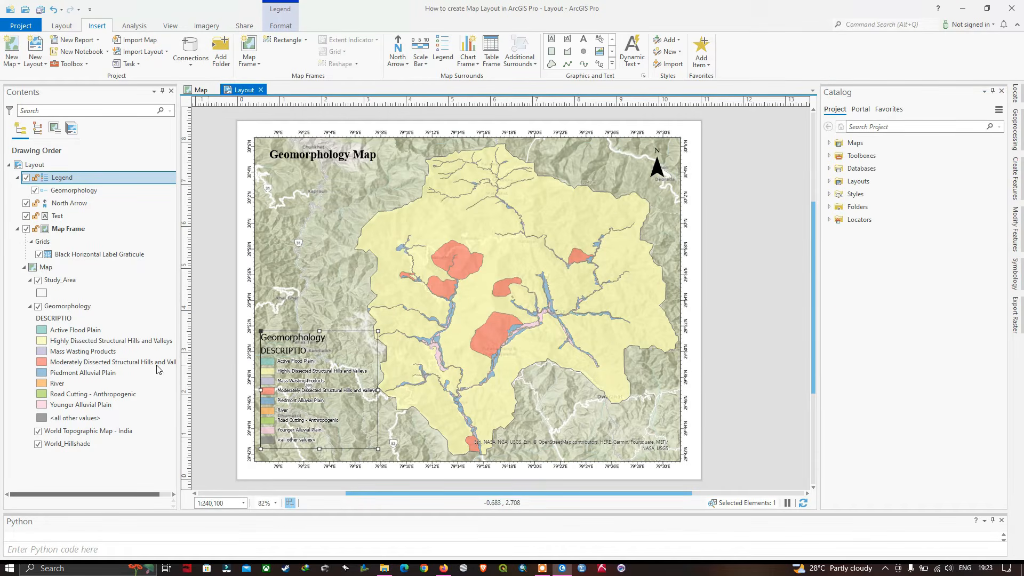
Convert the Geomorphology legend to graphics
click(74, 319)
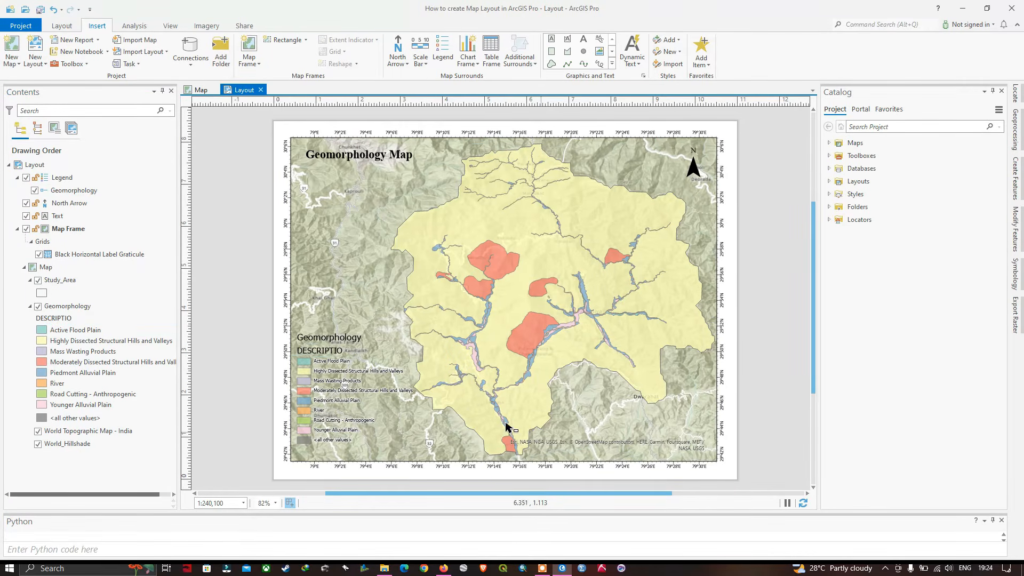
click(352, 360)
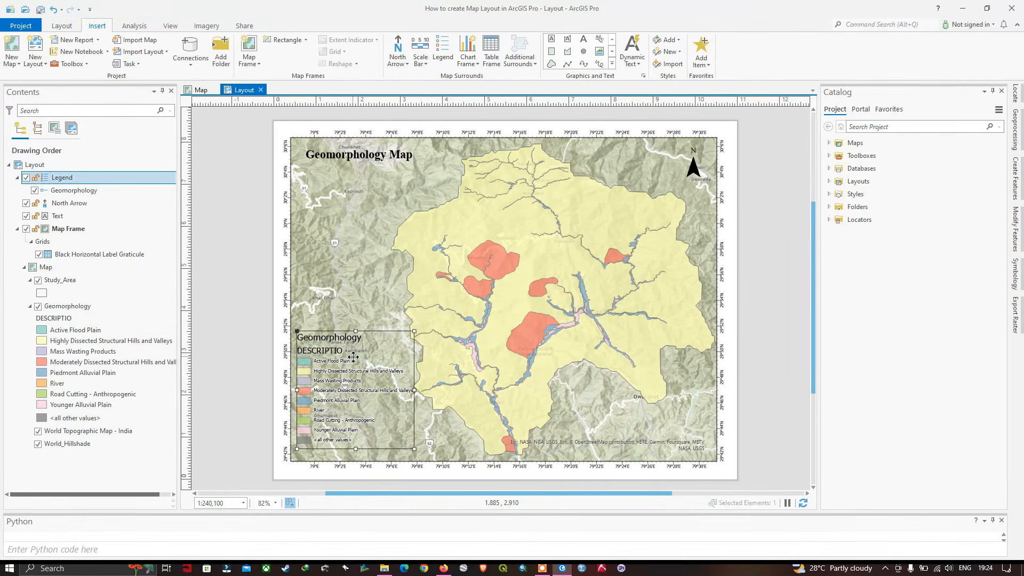
right_click(356, 362)
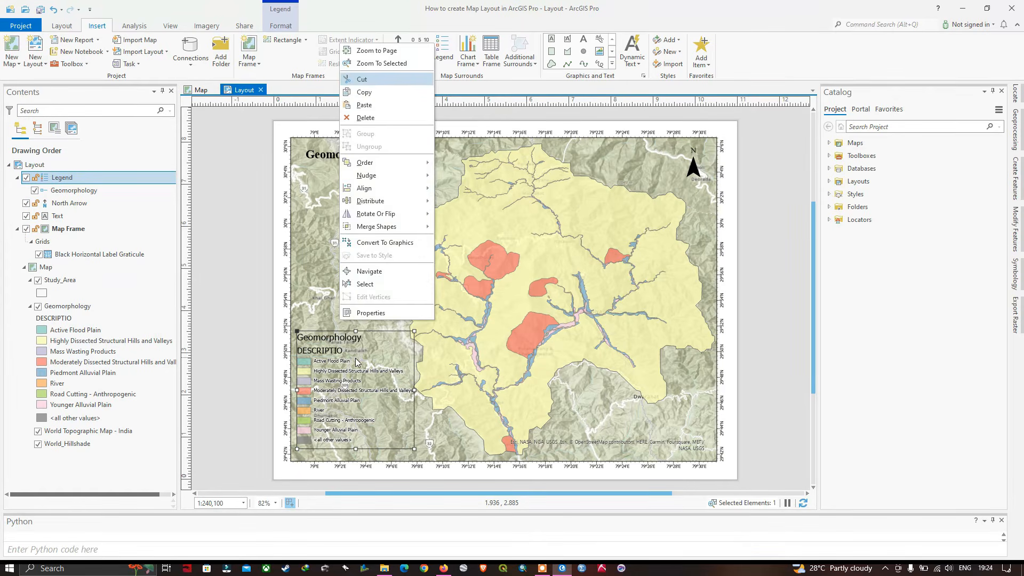
click(385, 243)
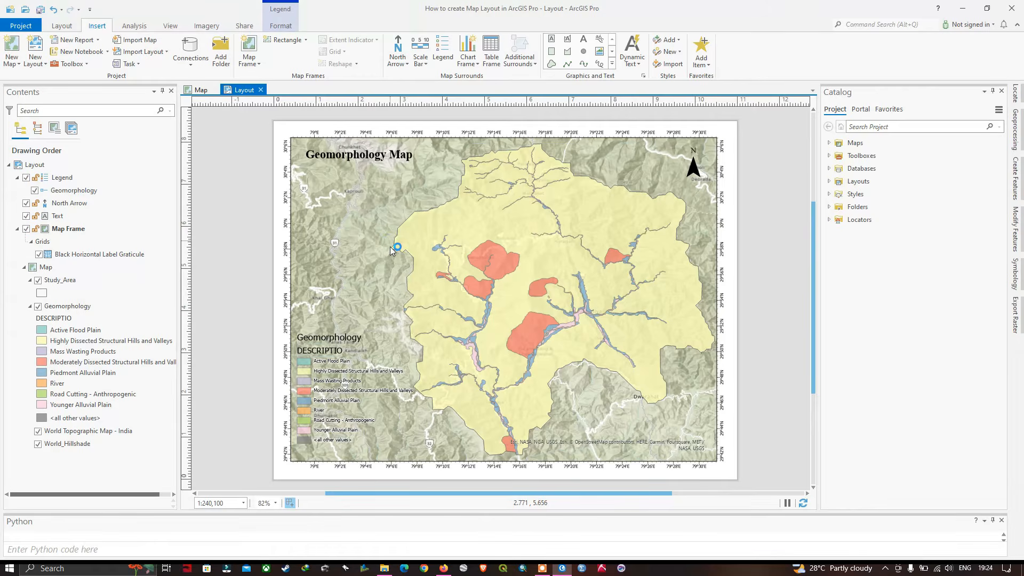
Ungroup the converted legend graphics into separate text and patch elements
right_click(387, 352)
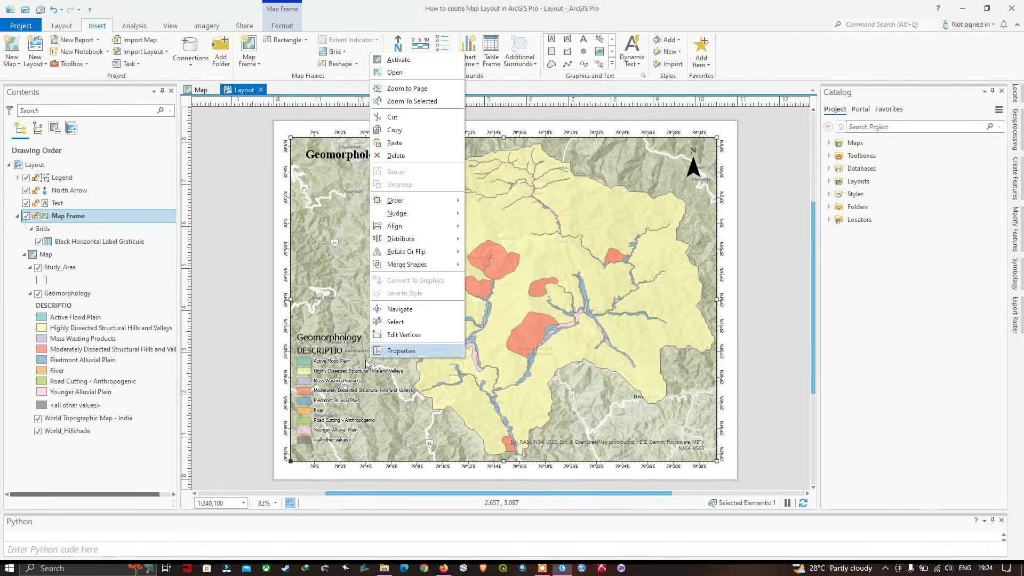
click(349, 373)
click(349, 371)
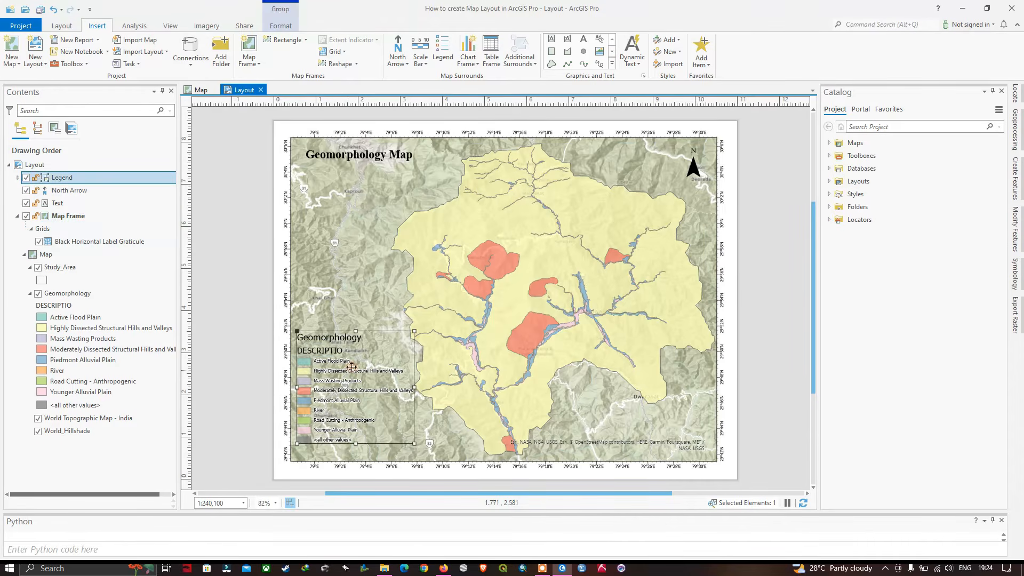
right_click(352, 372)
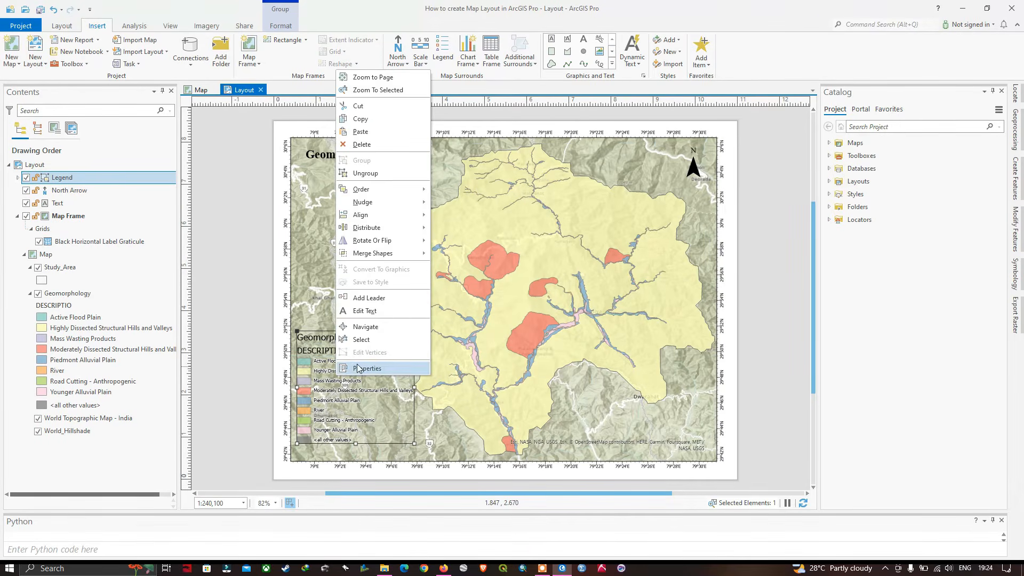
click(376, 177)
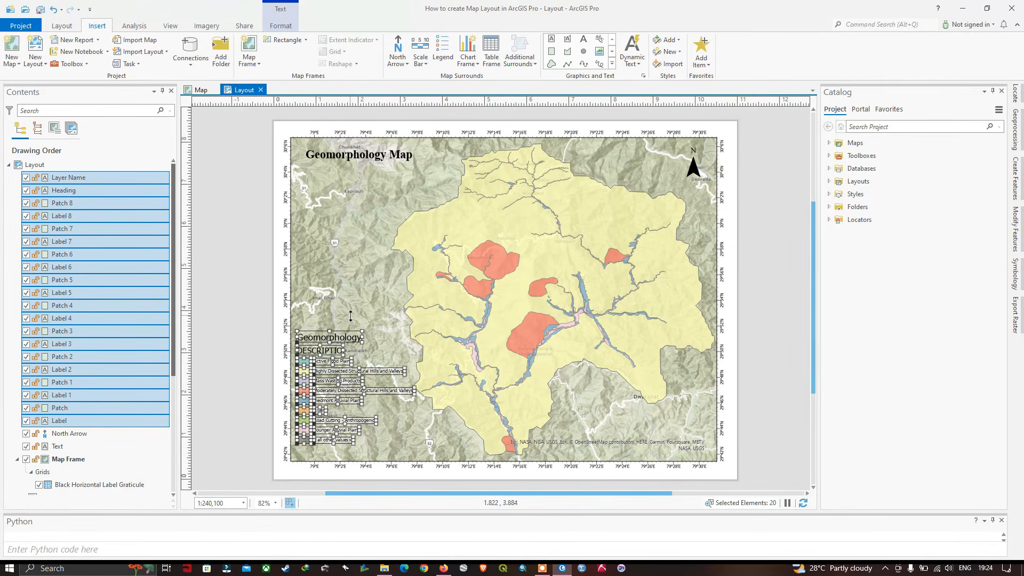
click(372, 315)
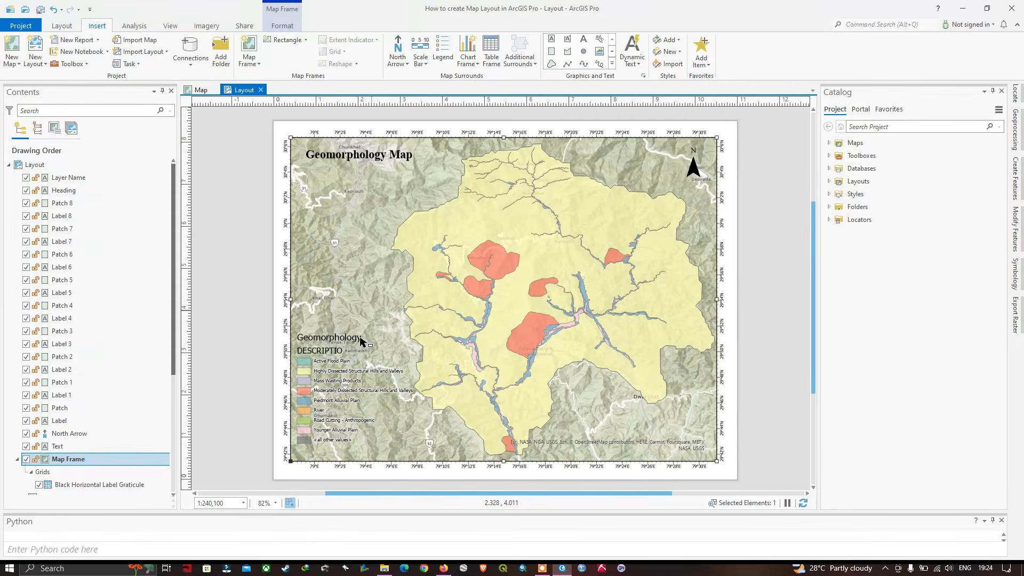
Delete the DESCRIPTIO heading from the legend
click(336, 351)
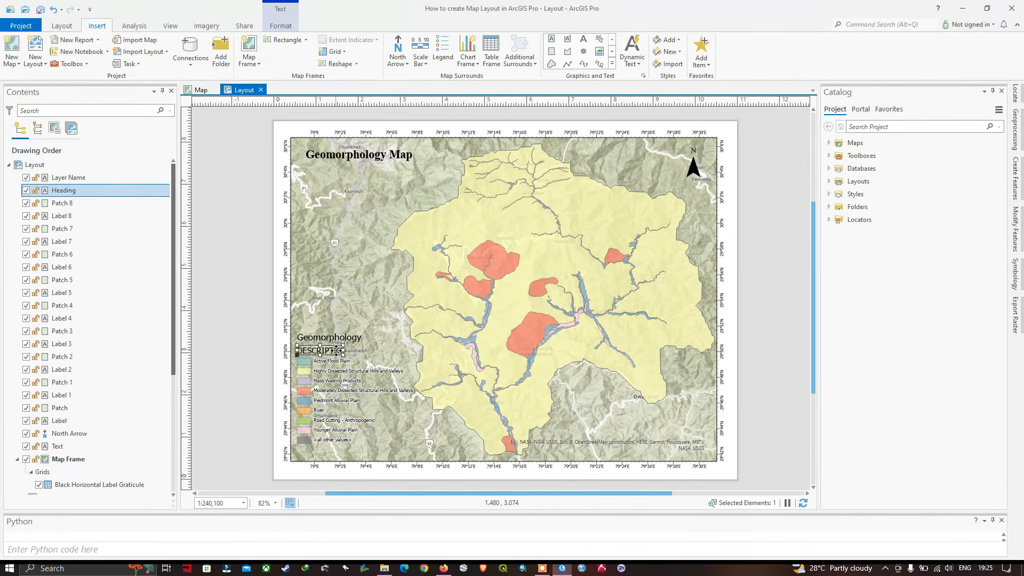
right_click(337, 352)
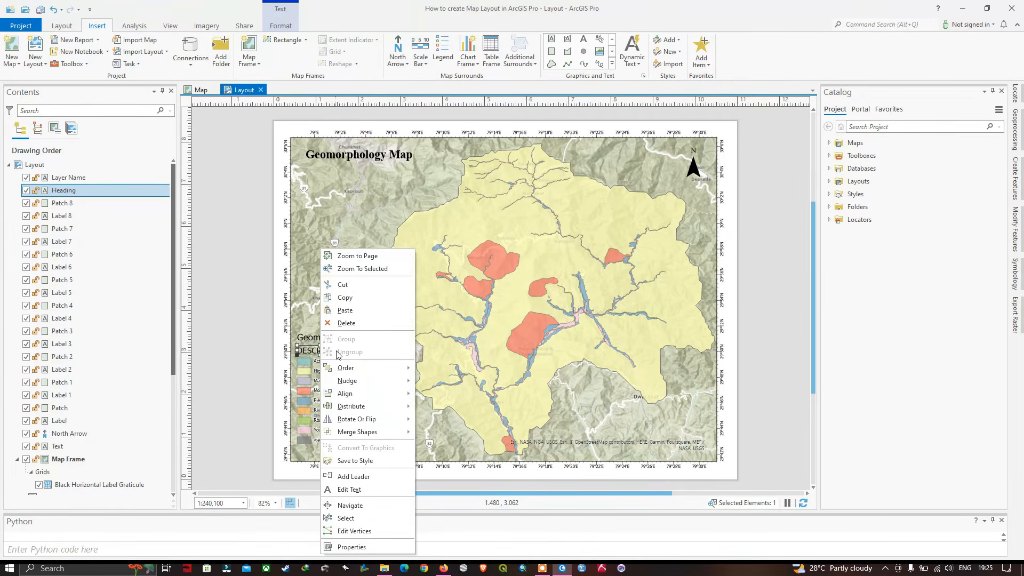
click(368, 324)
Move the Geomorphology heading closer to the legend entries and group the heading, patches, labels and map frame
drag(345, 340, 419, 453)
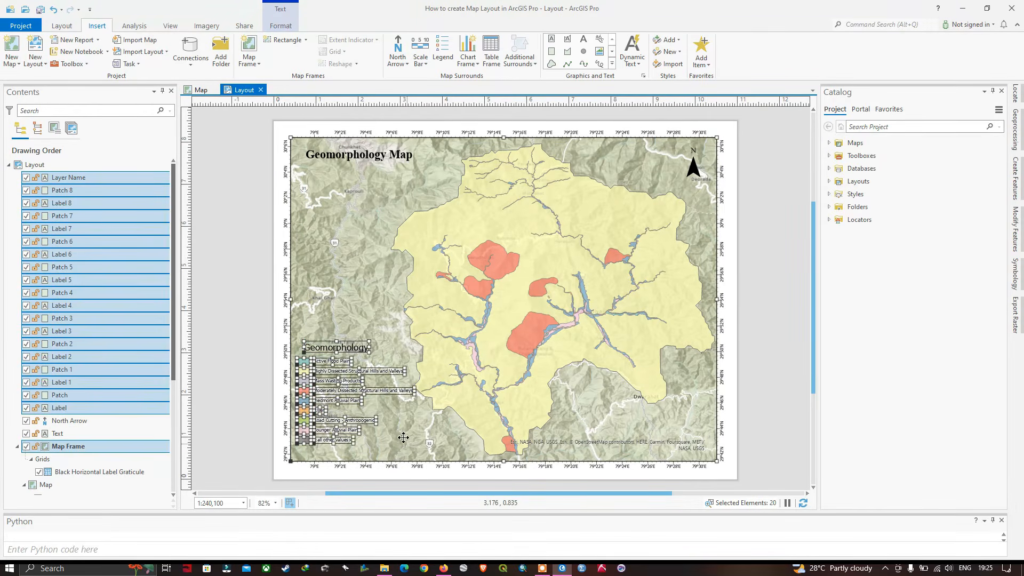
right_click(368, 370)
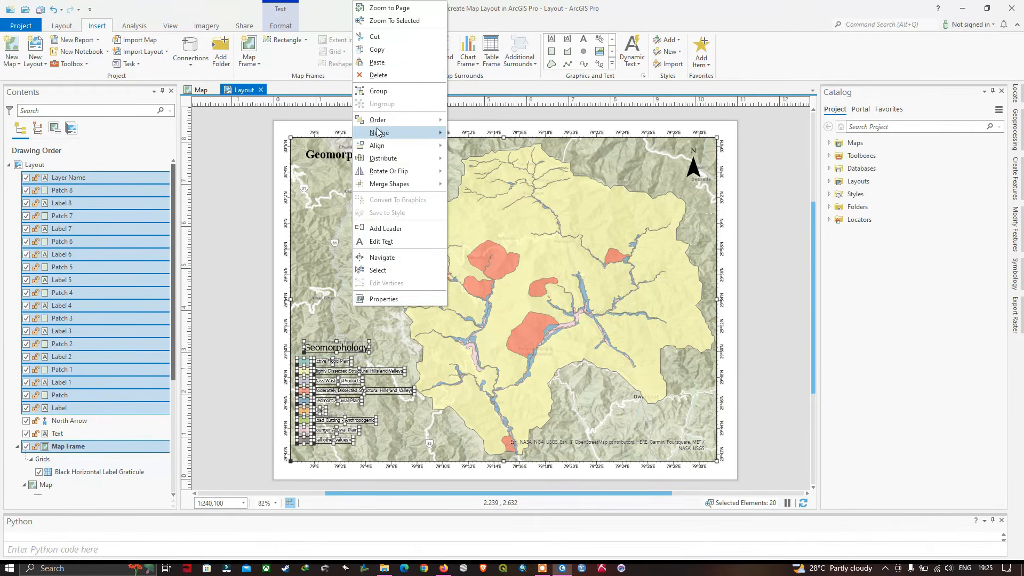
click(390, 94)
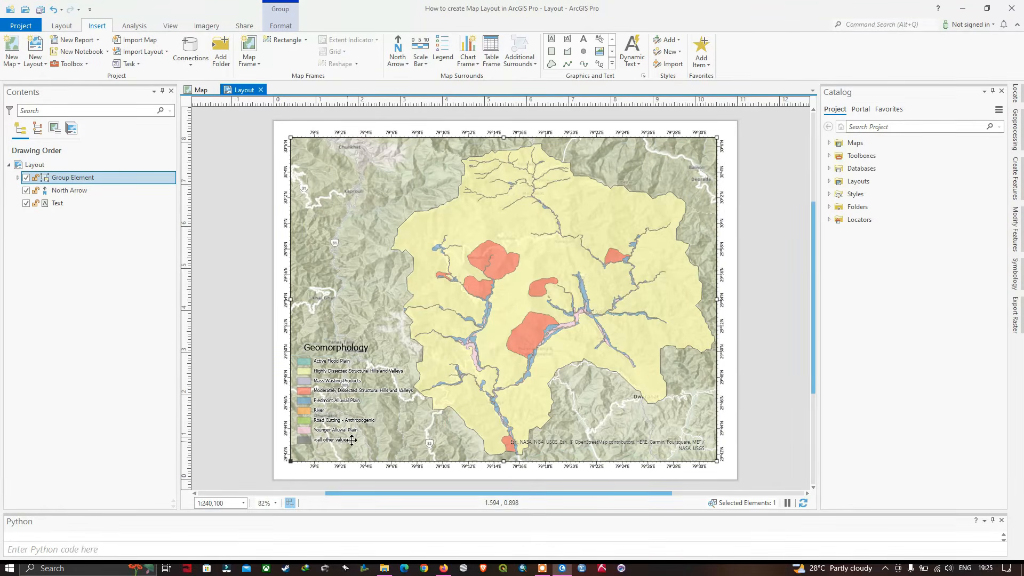
Try to box-select the legend elements inside the group, undoing the last change in between
click(347, 383)
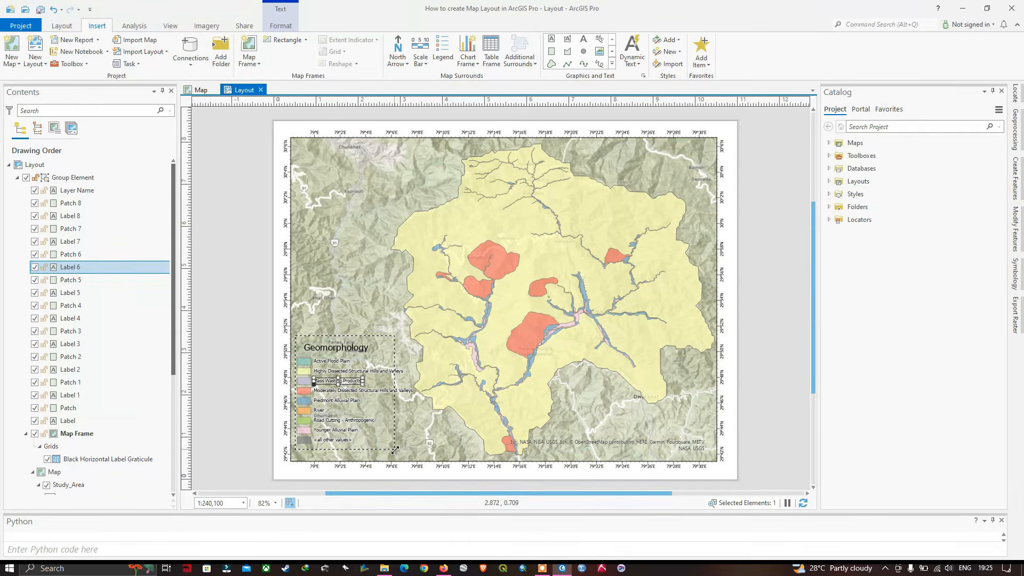
click(417, 451)
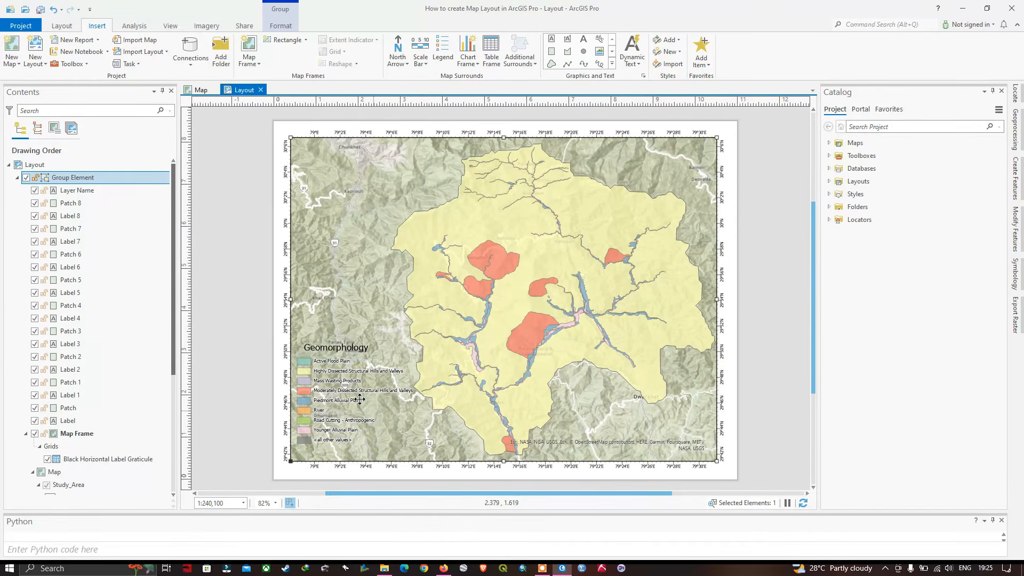
key(ctrl+z)
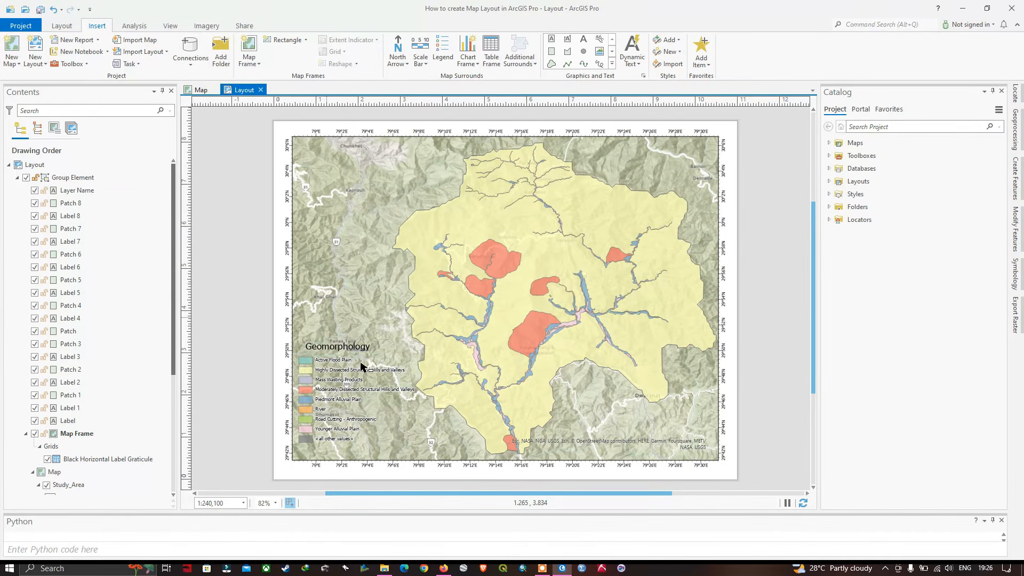
click(339, 360)
click(349, 348)
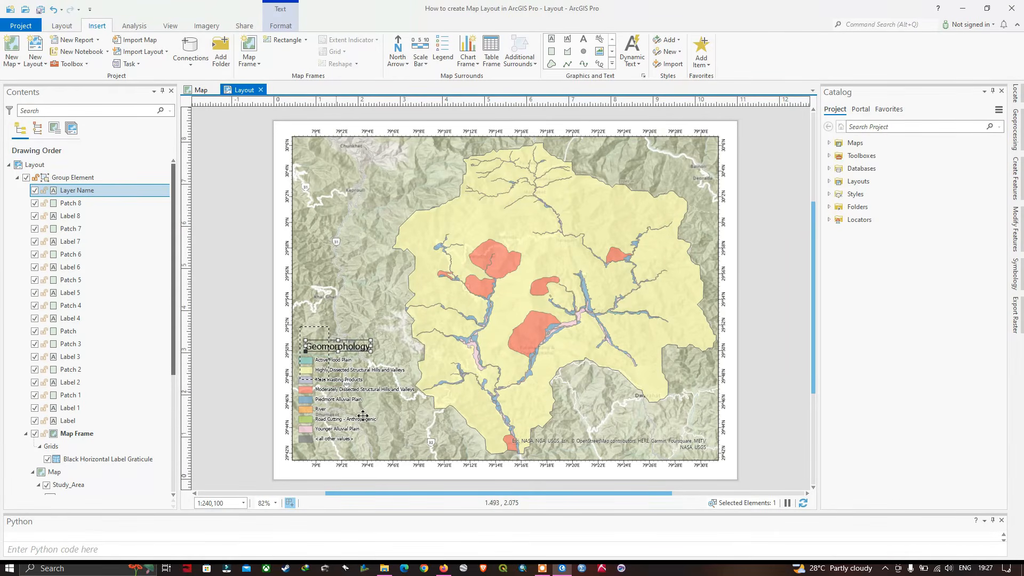
click(413, 448)
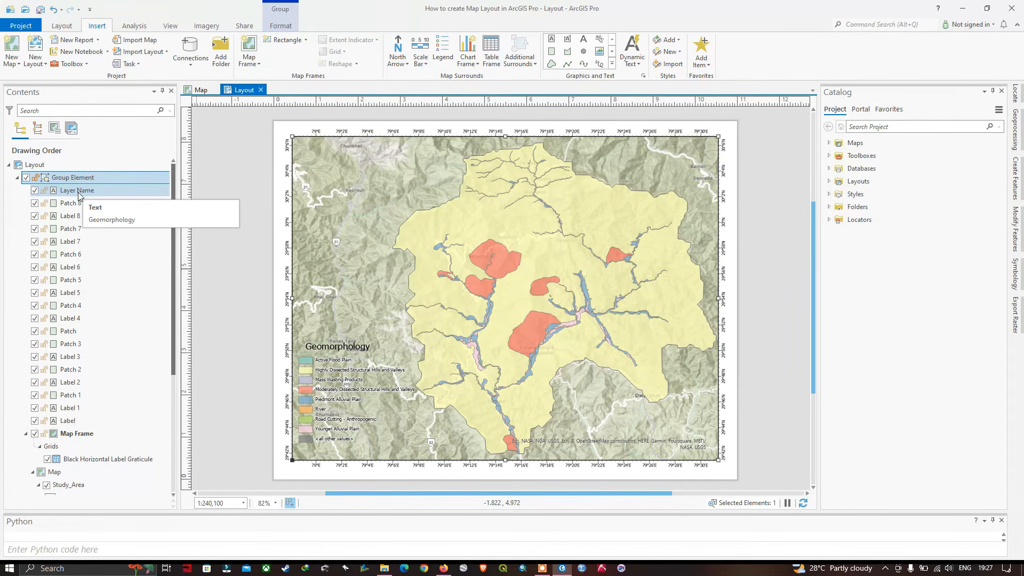
Group the legend elements from Layer Name through Label 1 as a nested group inside the existing group
click(78, 191)
ctrl+click(77, 205)
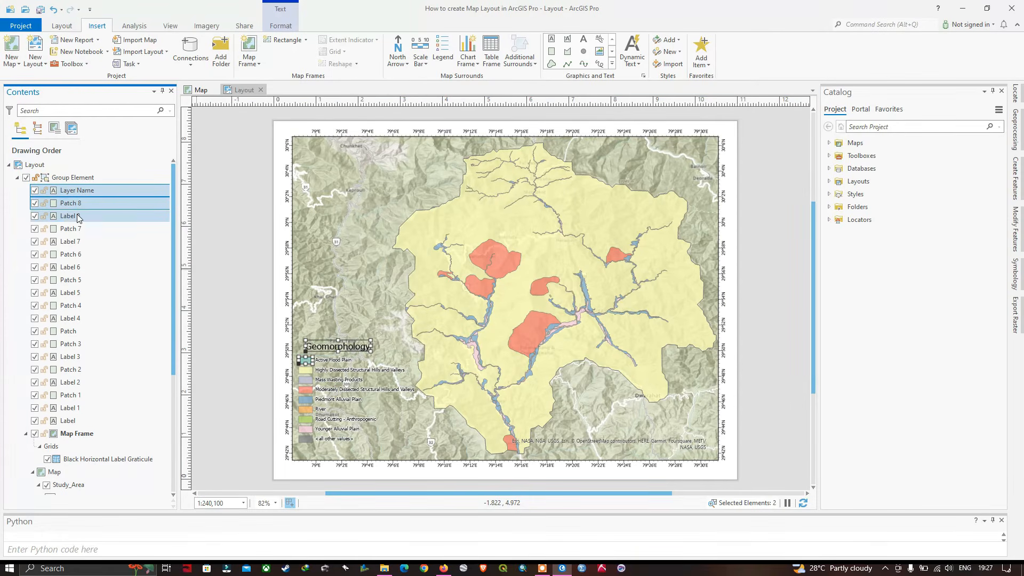
ctrl+click(78, 216)
ctrl+click(80, 229)
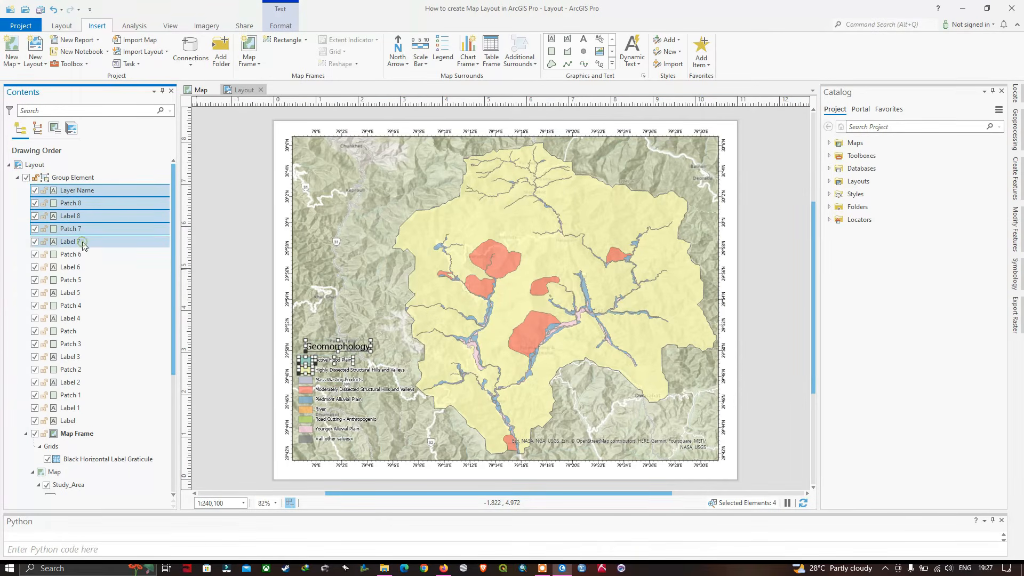
ctrl+click(82, 241)
shift+click(85, 408)
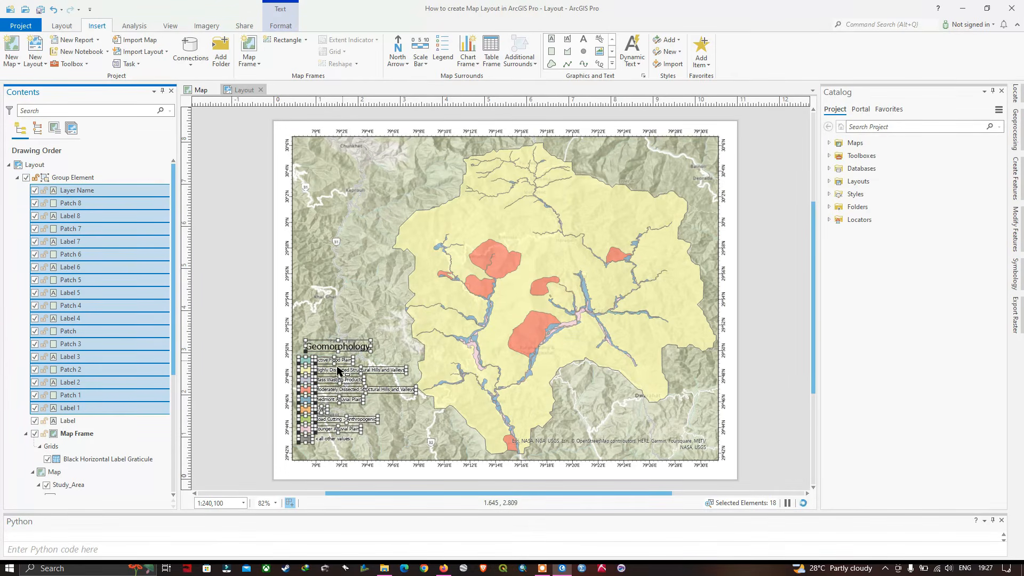
right_click(91, 193)
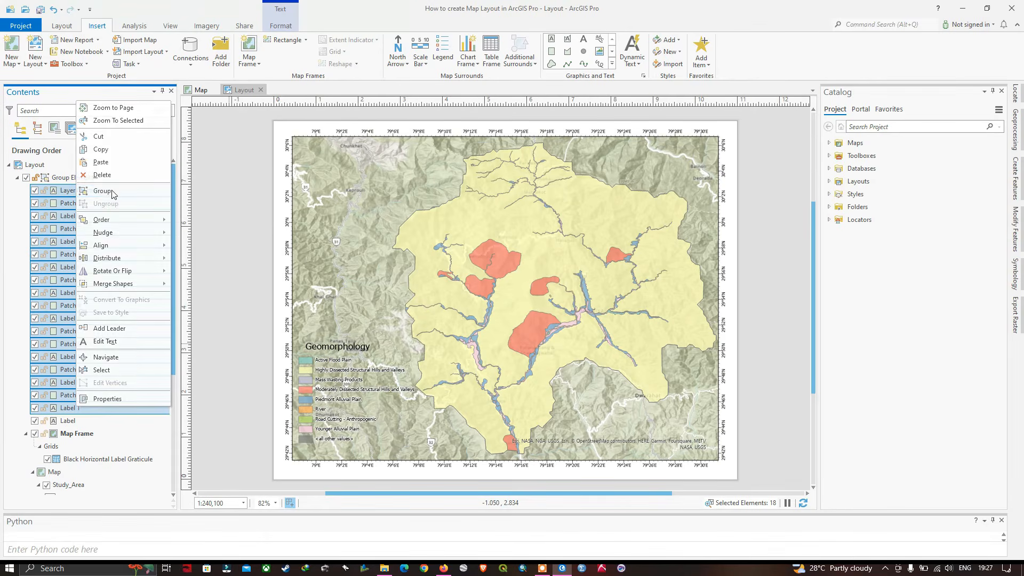
click(103, 191)
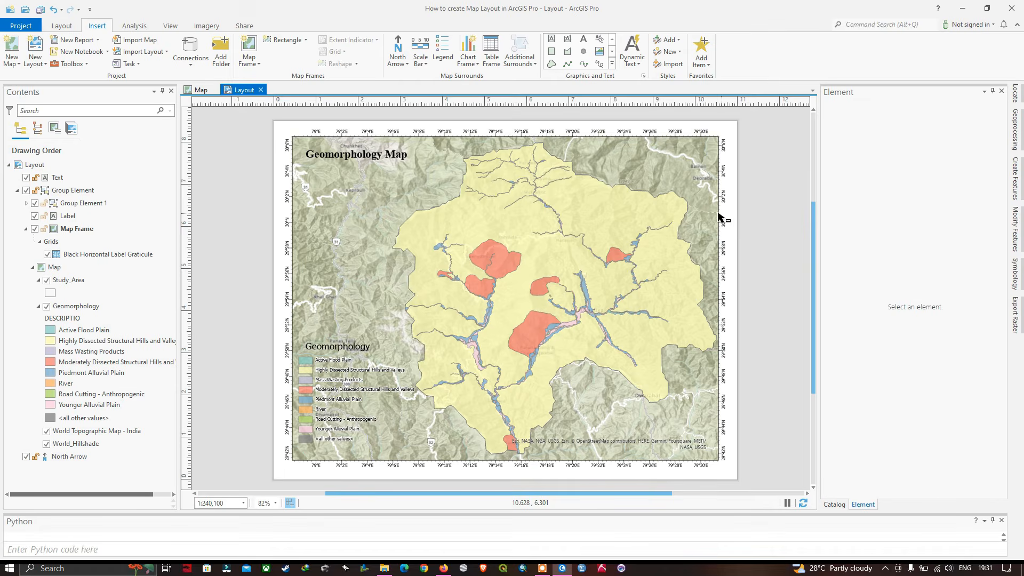
Insert an Alternating Scale Bar 1 Metric in the lower-right part of the map, just above the basemap credits
click(421, 63)
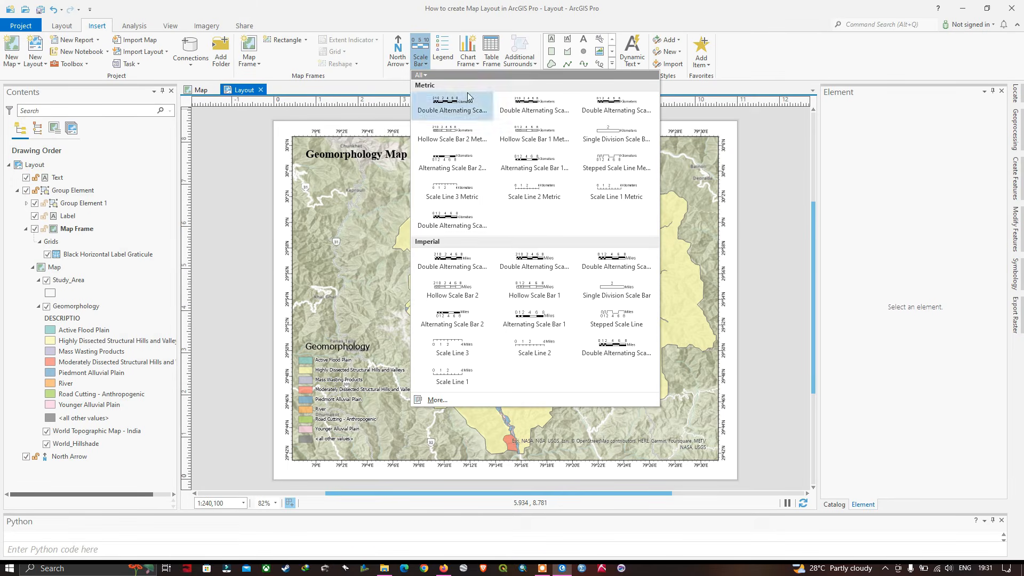
click(542, 166)
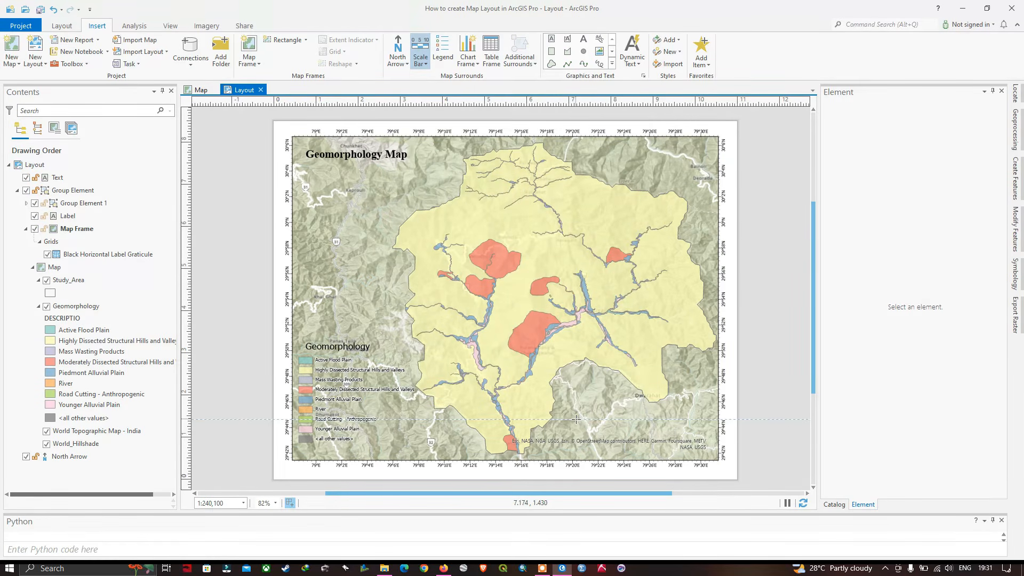
drag(576, 419, 700, 432)
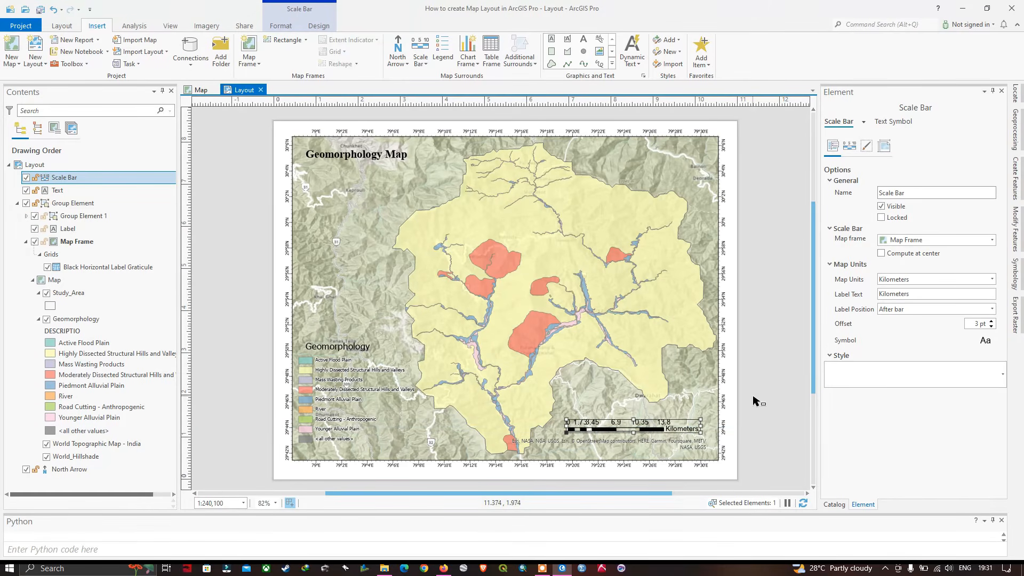
click(704, 394)
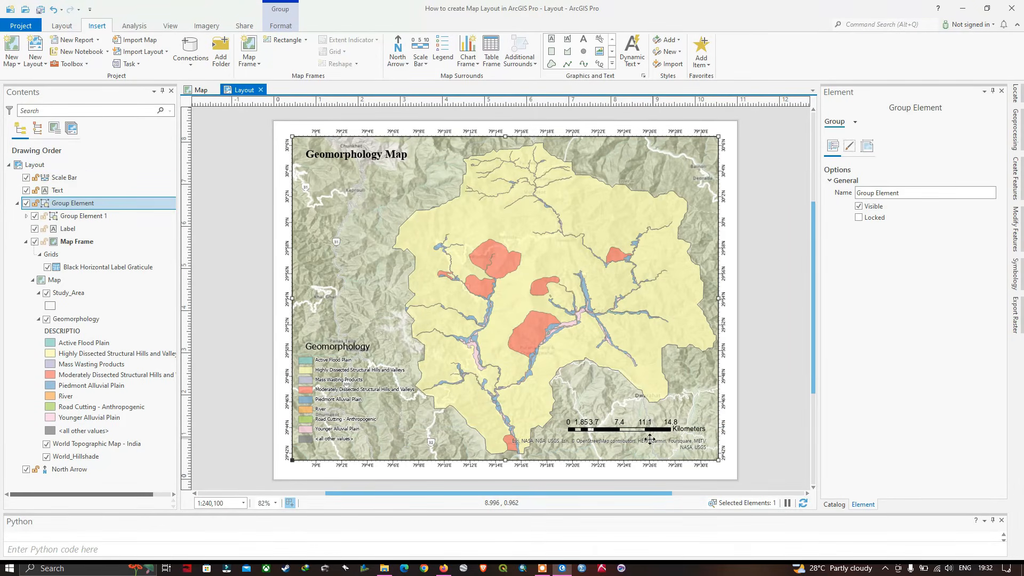
Open the scale bar's properties and set its number of divisions to 3
click(649, 428)
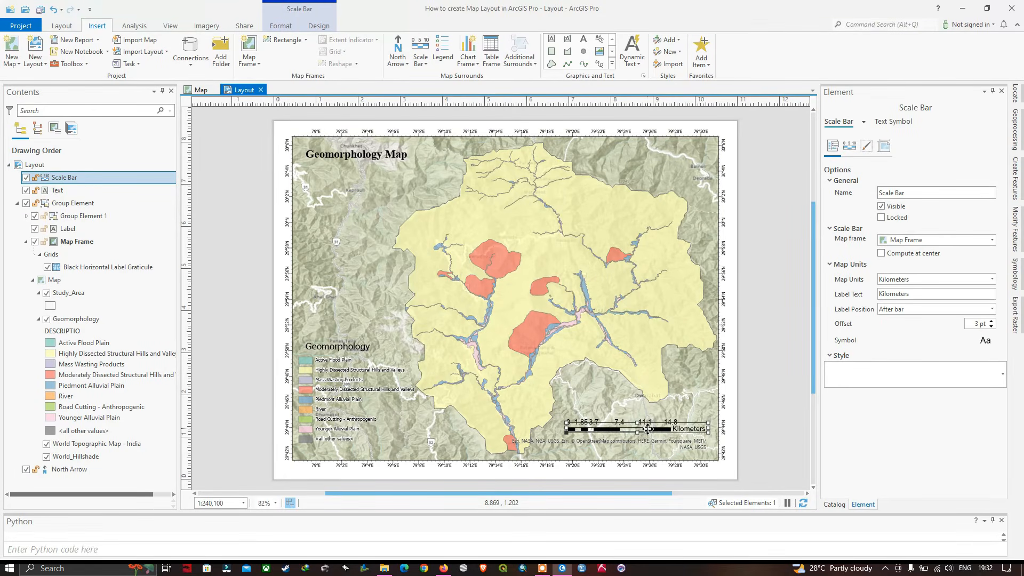
right_click(650, 432)
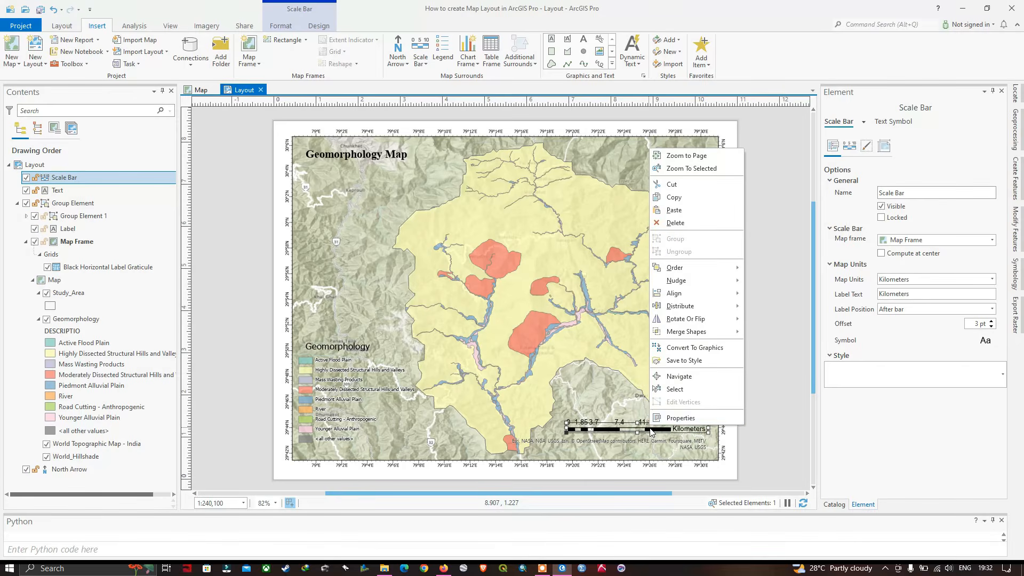
click(669, 420)
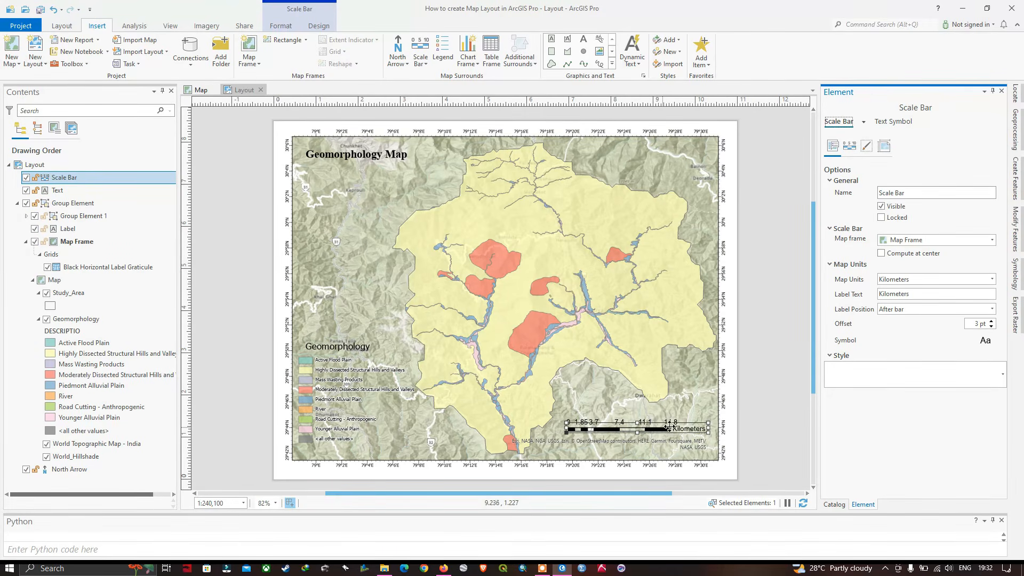
click(848, 152)
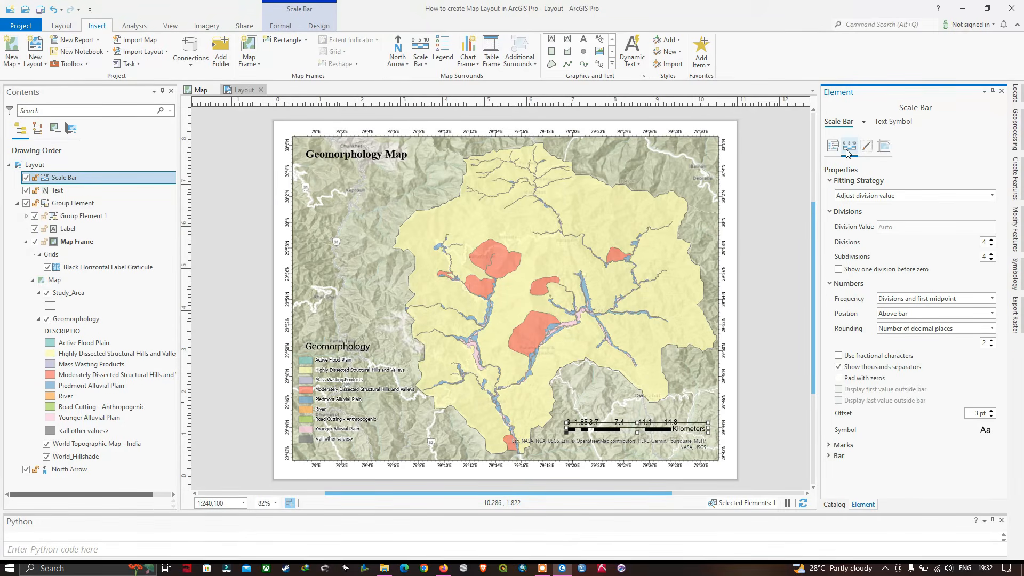
click(992, 244)
click(991, 244)
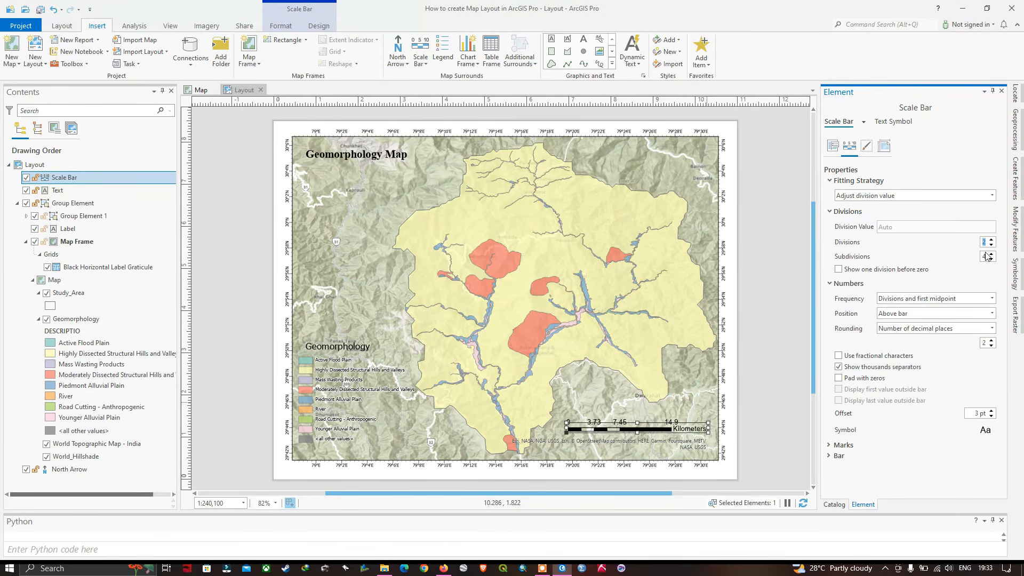
click(992, 239)
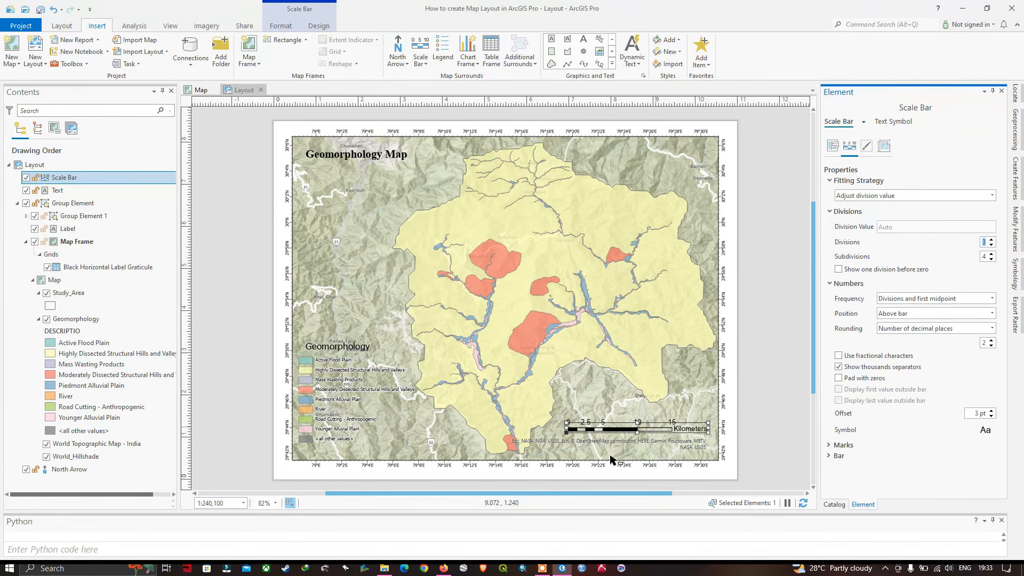
click(731, 417)
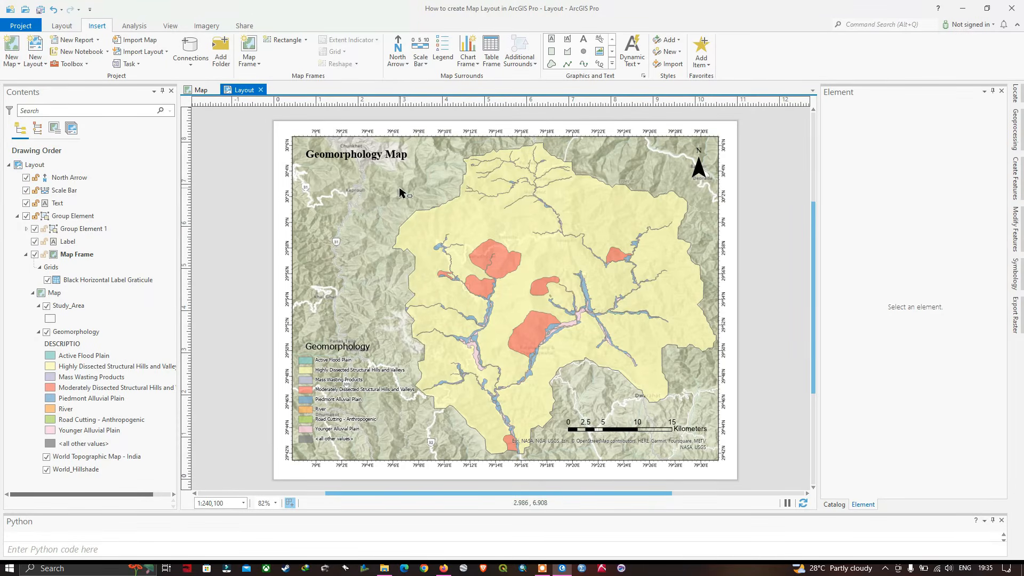
Open the layout export settings and set the file type to JPEG
click(243, 26)
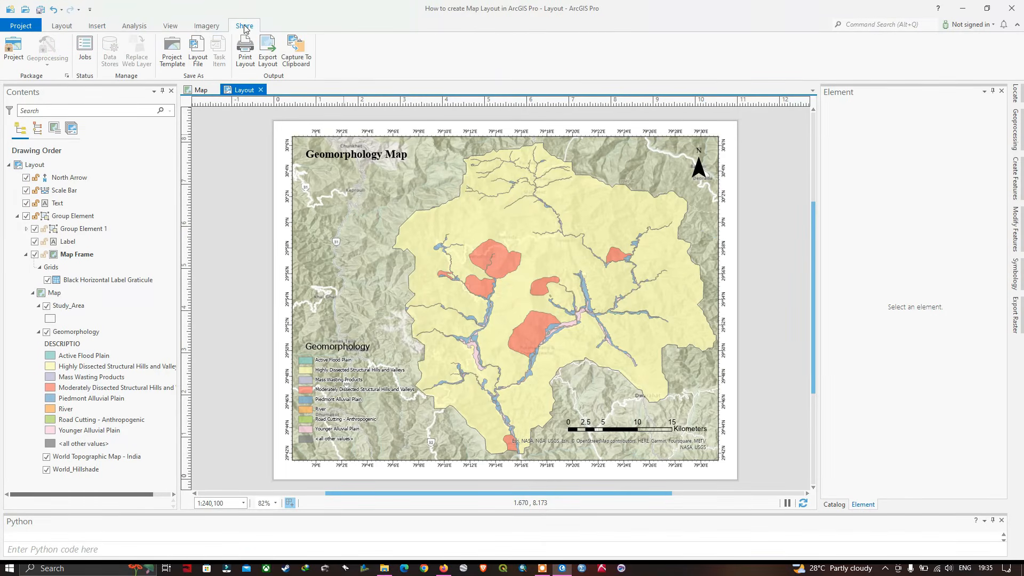
click(271, 66)
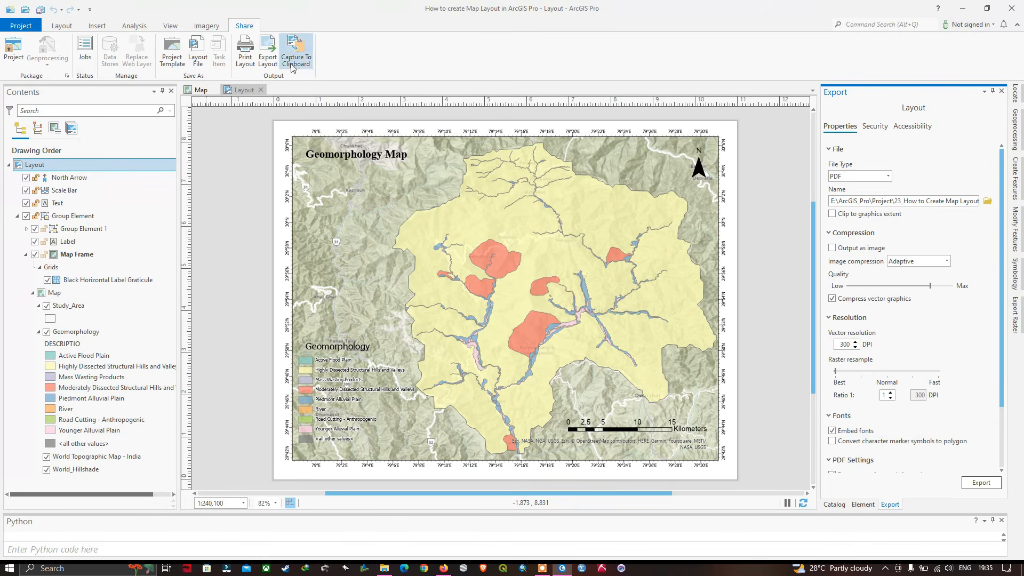
click(888, 179)
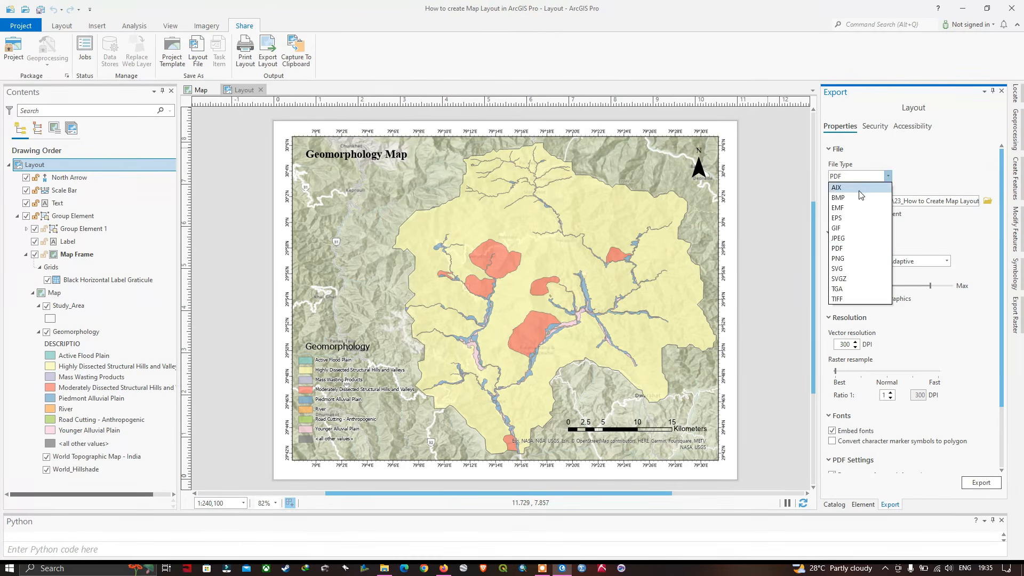
click(843, 240)
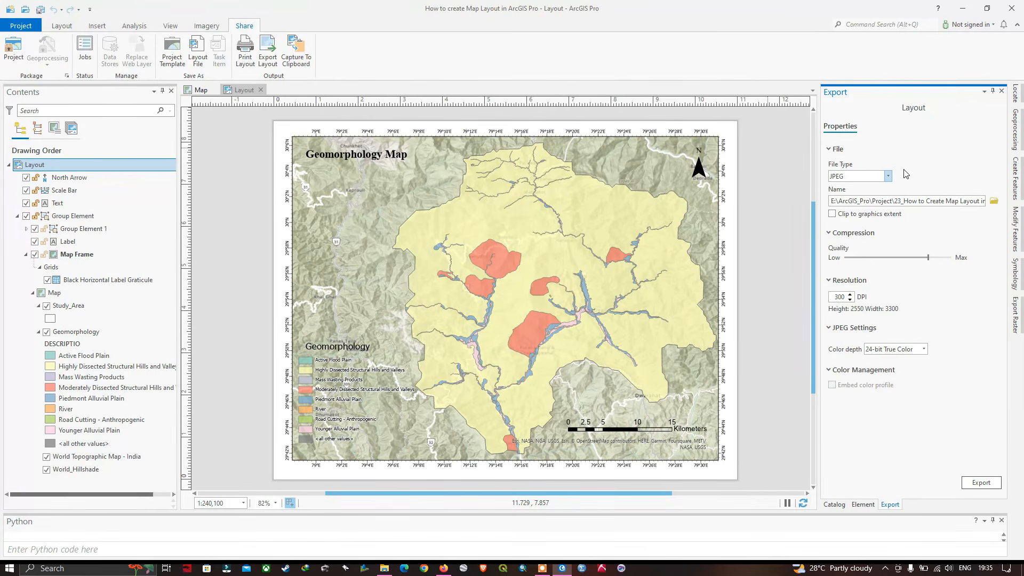
Export the layout as Geomorphology_Map.jpg into the E:\Terra_spatial\Map folder
click(994, 202)
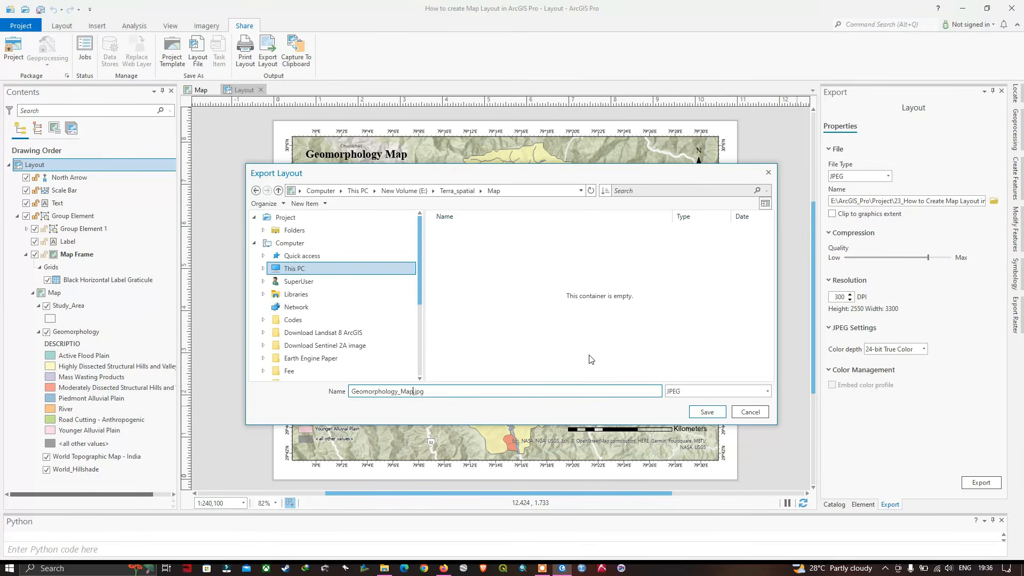
click(706, 411)
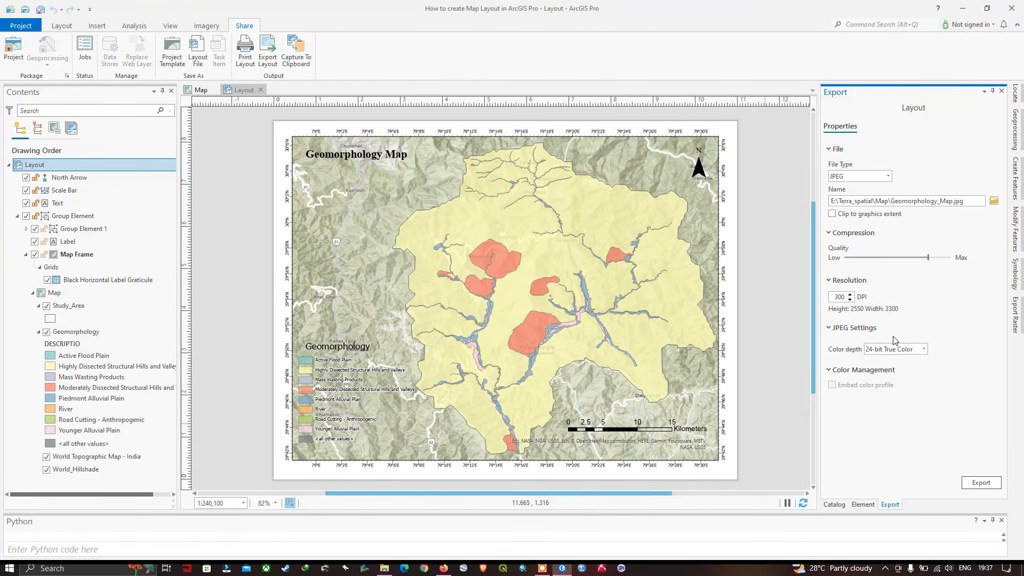
click(981, 483)
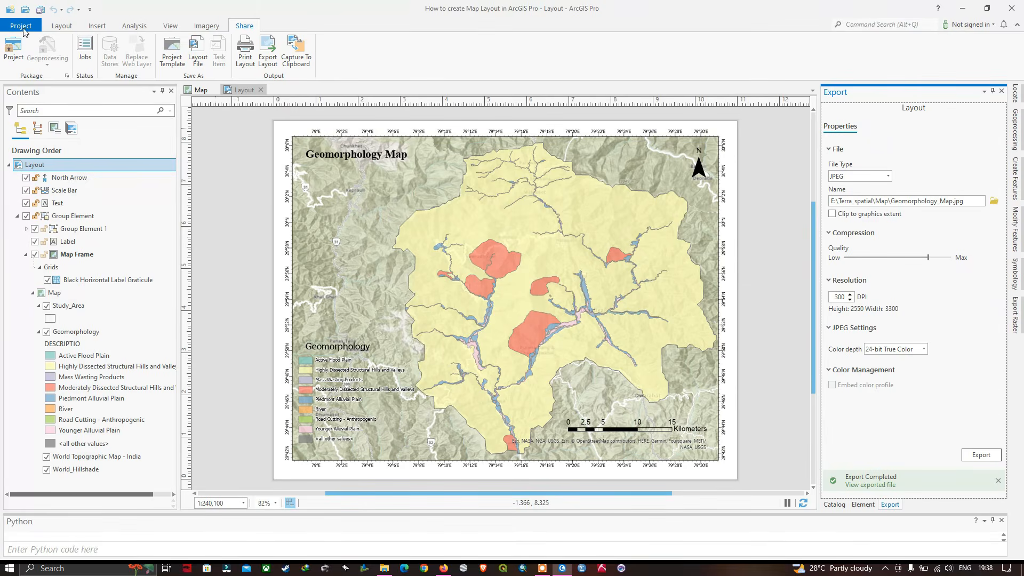
Save the project with the finished map layout
click(22, 27)
click(18, 88)
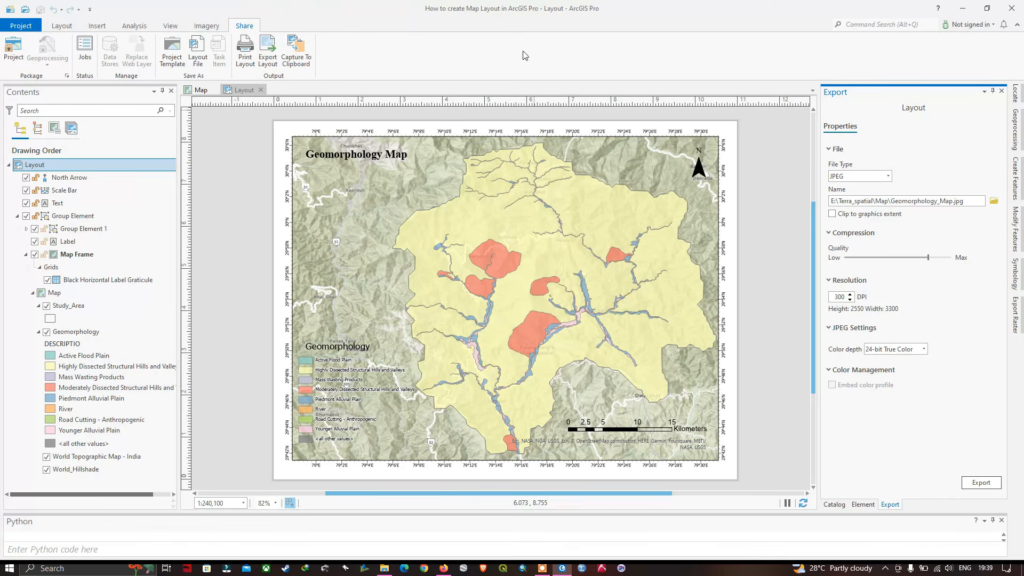
click(21, 26)
click(21, 22)
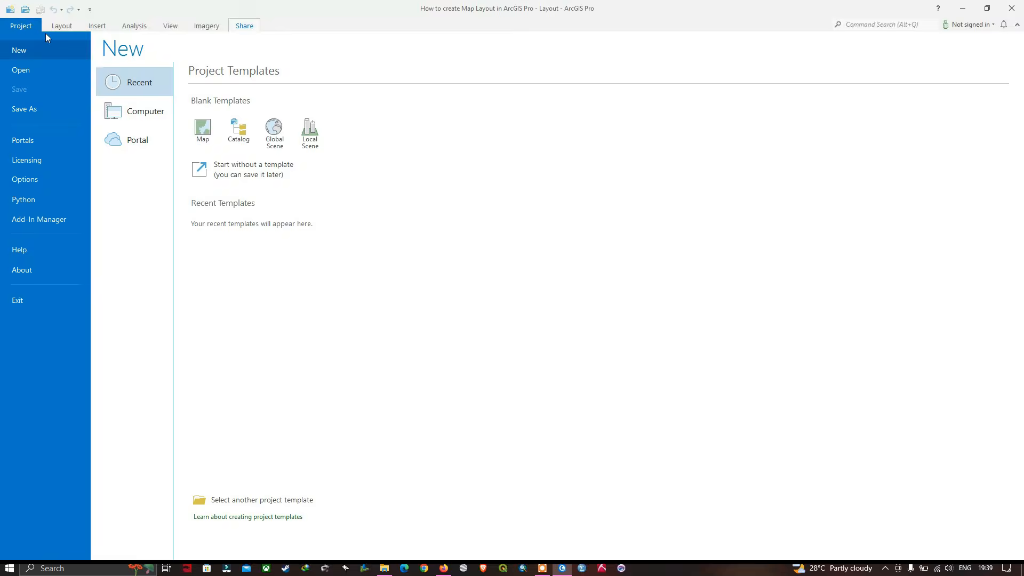
click(520, 424)
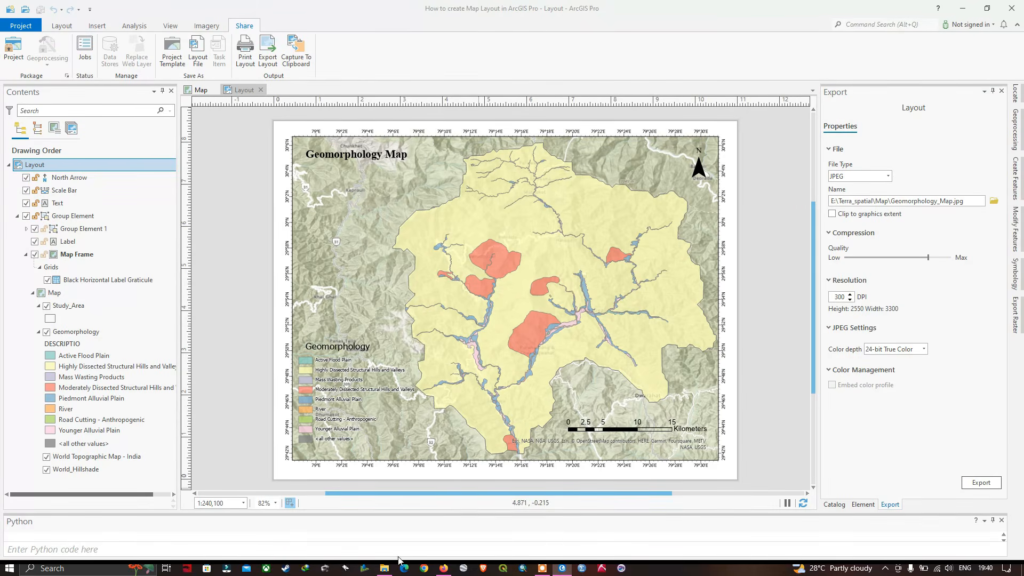
Switch to File Explorer, inspect the exported Geomorphology_Map image from the Map folder in a maximized viewer, and return to ArcGIS Pro
click(384, 568)
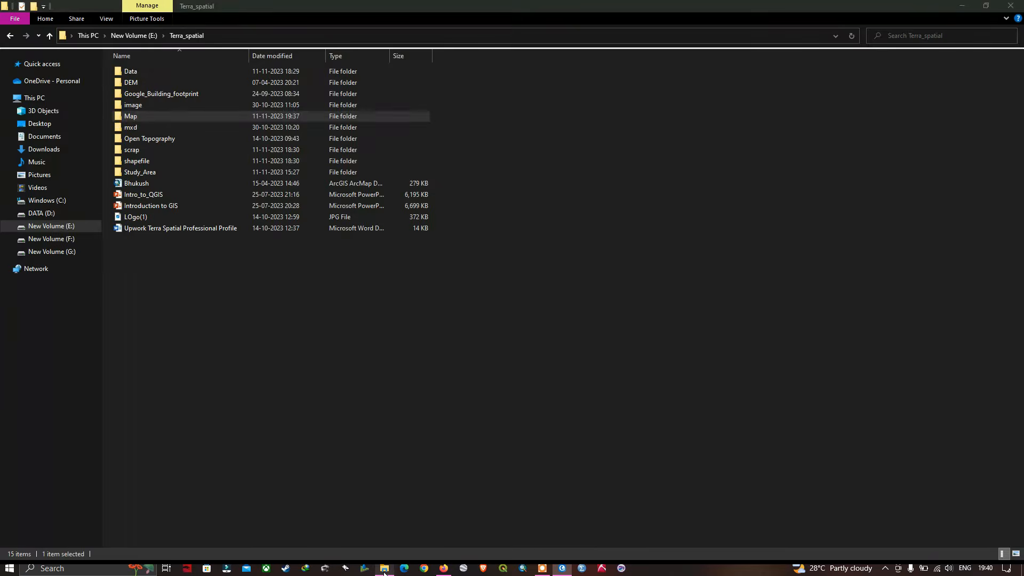
double_click(133, 114)
click(194, 85)
double_click(195, 86)
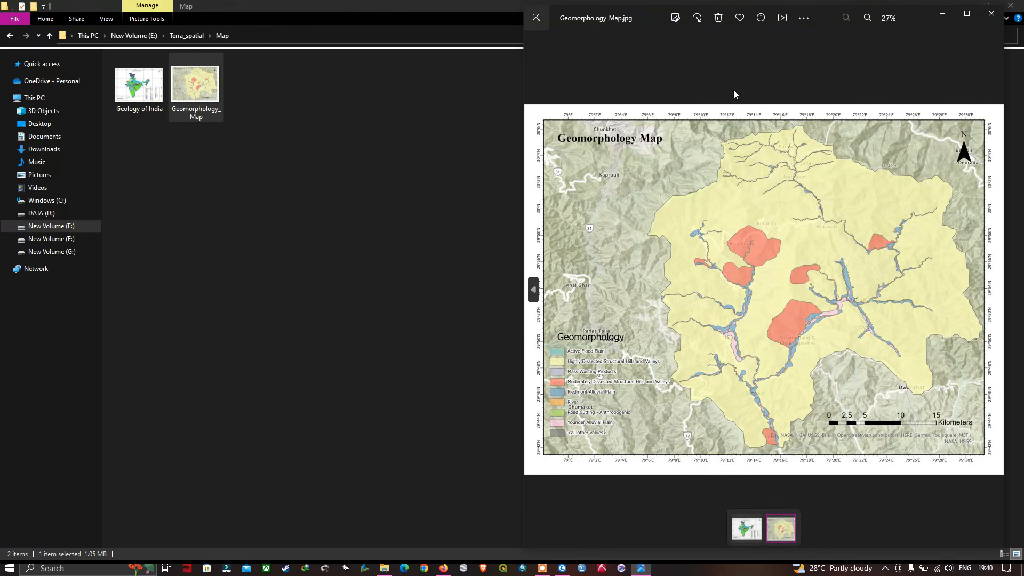
click(967, 14)
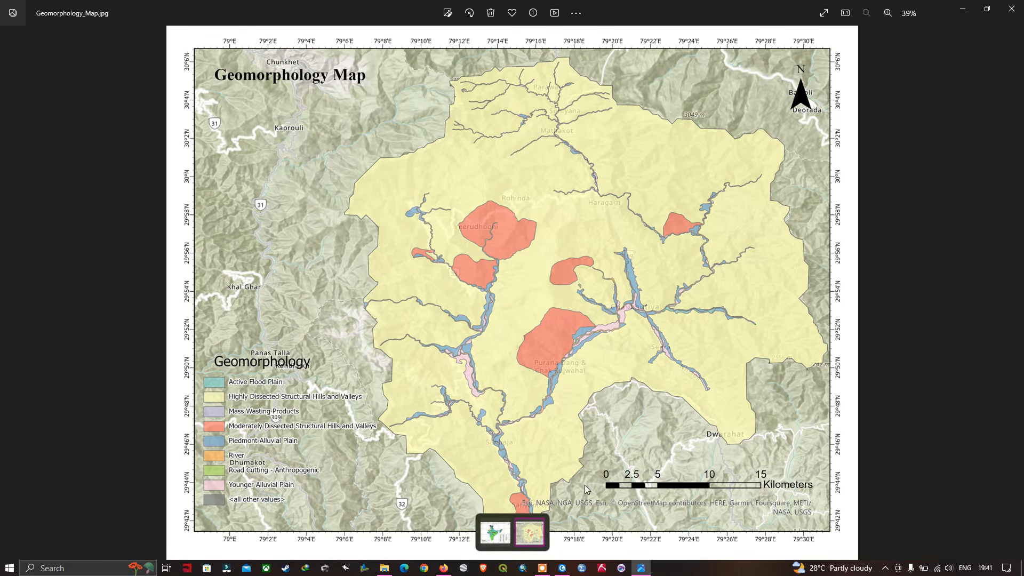
click(562, 568)
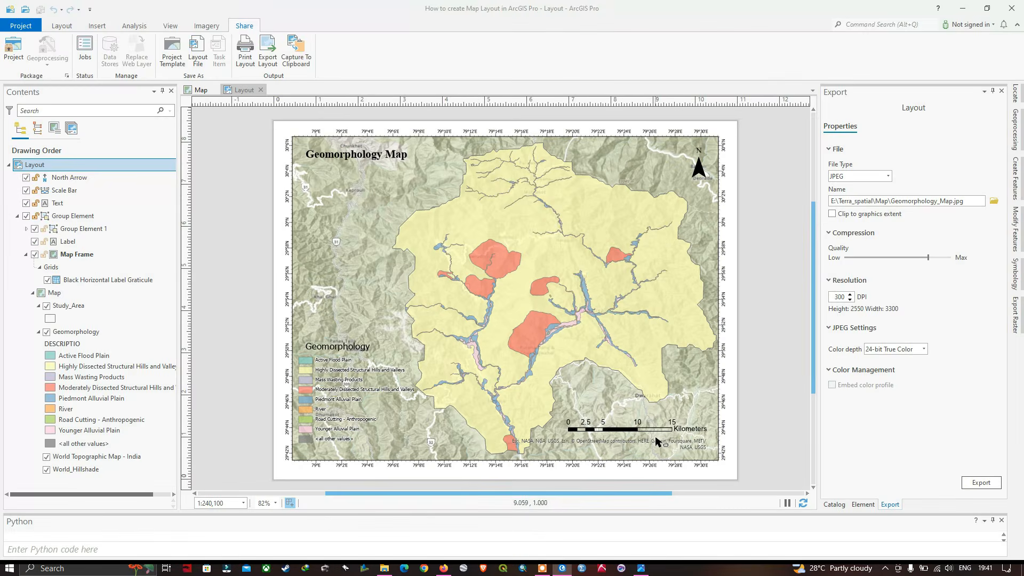